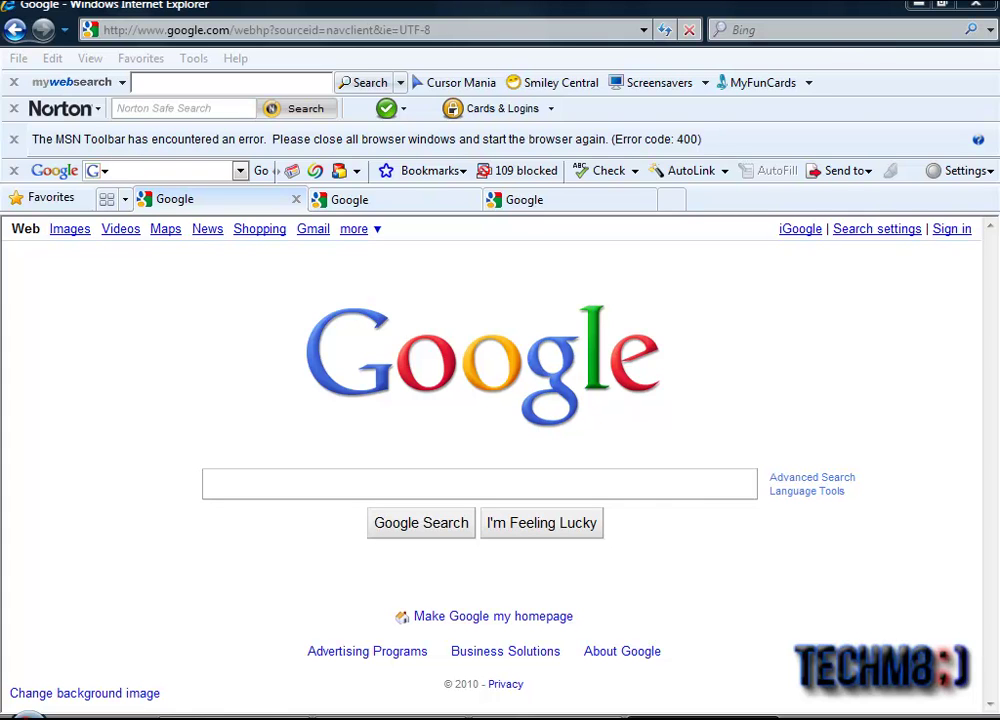
Step: Load winamp.com in the browser
{"action": "left_click", "coordinate": [464, 31]}
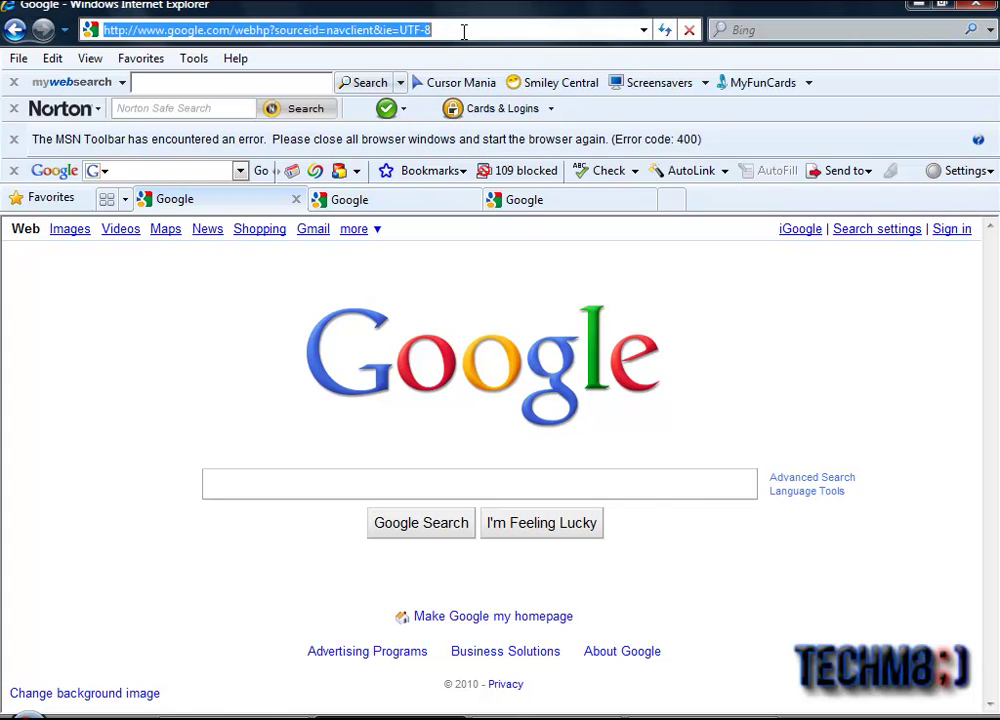
{"action": "type", "text": "winam"}
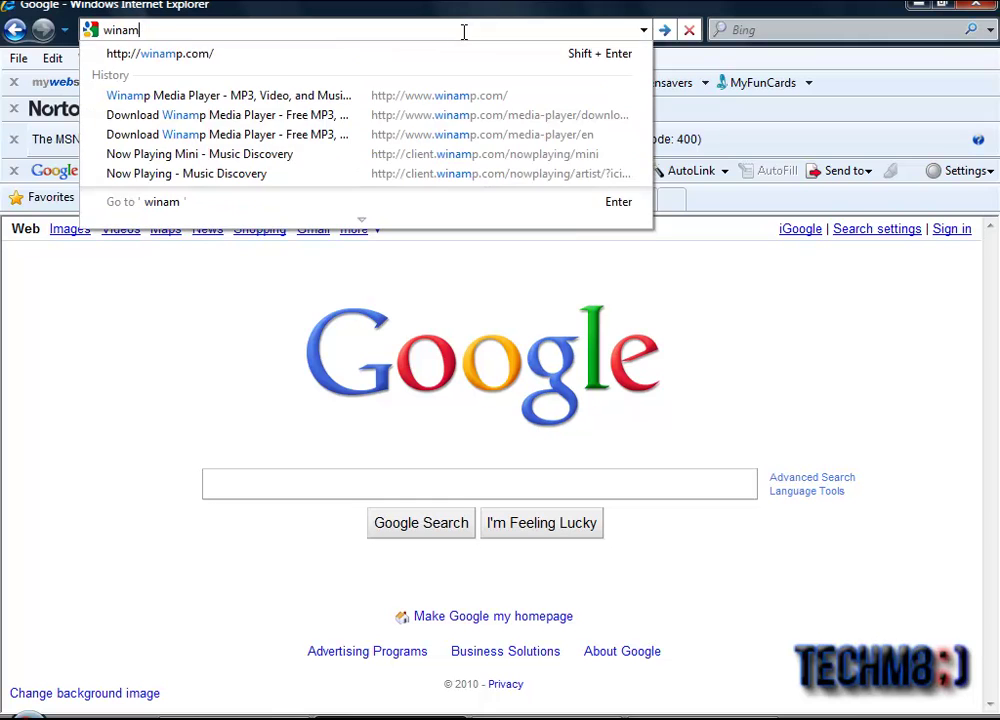
{"action": "type", "text": "p.com"}
{"action": "key", "text": "Return"}
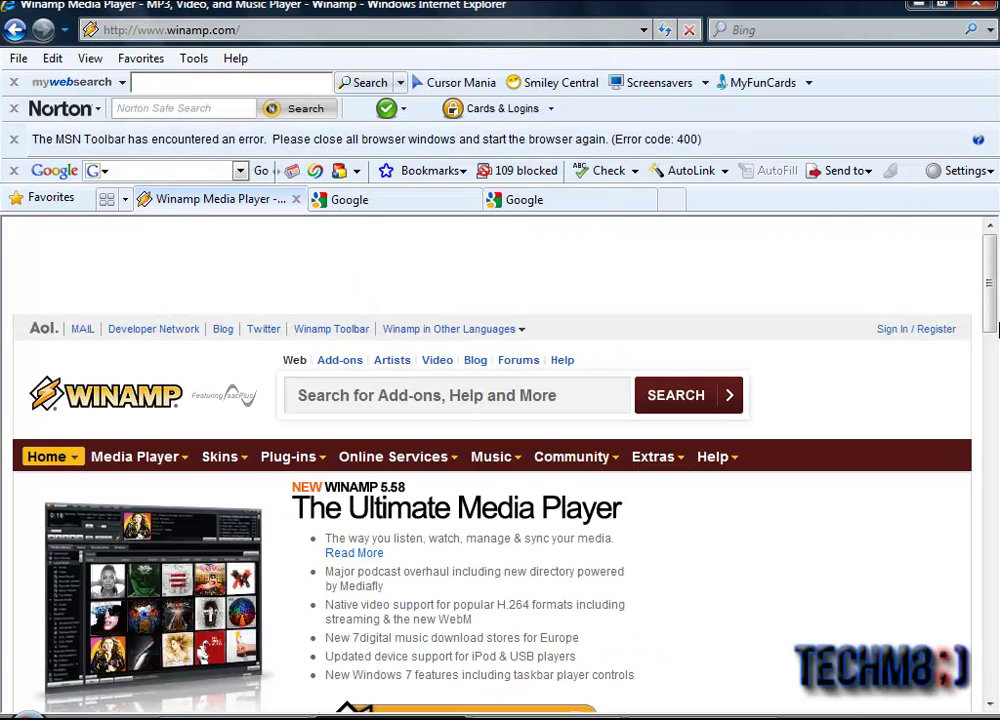
Step: Start the free Standard Winamp 5.58 download and dismiss the security warning
{"action": "scroll", "coordinate": [990, 335], "scroll_direction": "down", "scroll_amount": 1}
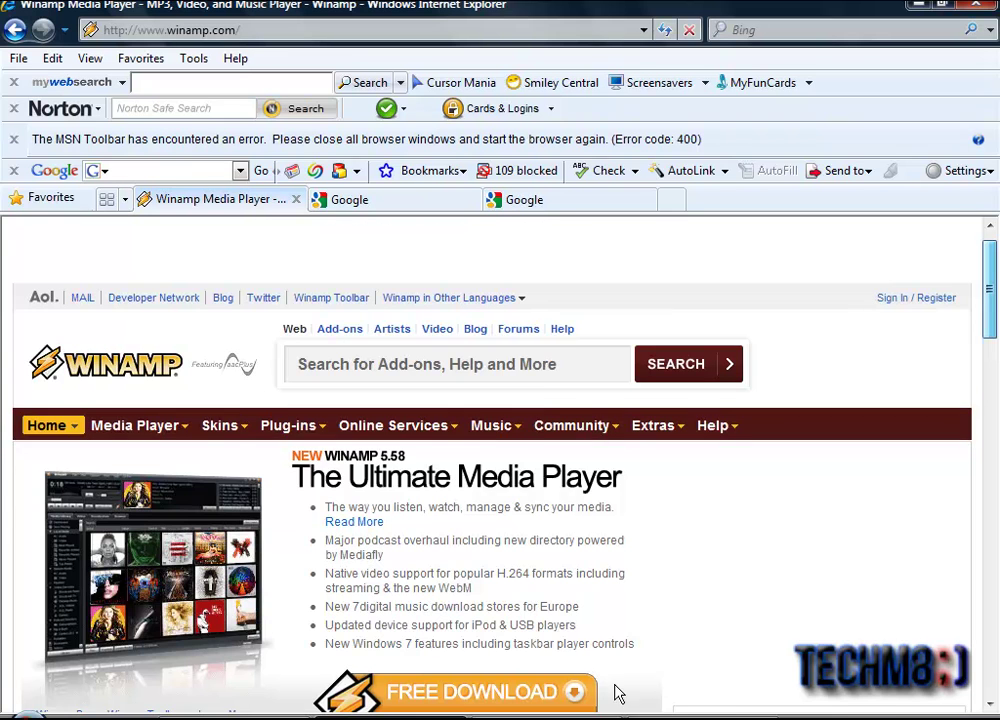
{"action": "scroll", "coordinate": [612, 620], "scroll_direction": "down", "scroll_amount": 4}
{"action": "left_click", "coordinate": [524, 332]}
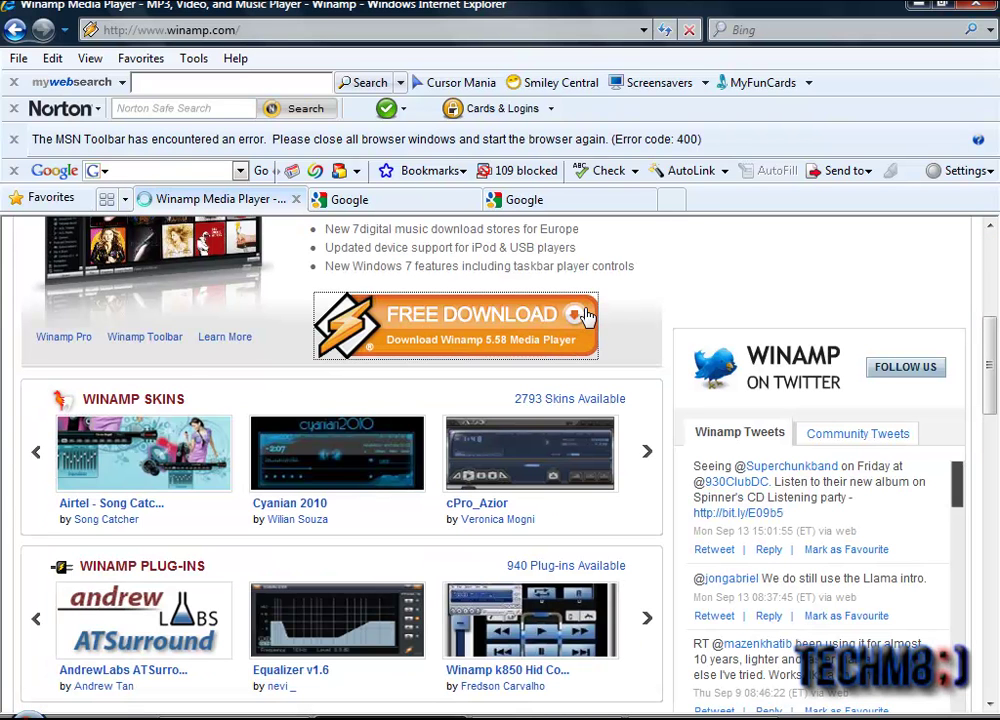
{"action": "scroll", "coordinate": [993, 293], "scroll_direction": "down", "scroll_amount": 3}
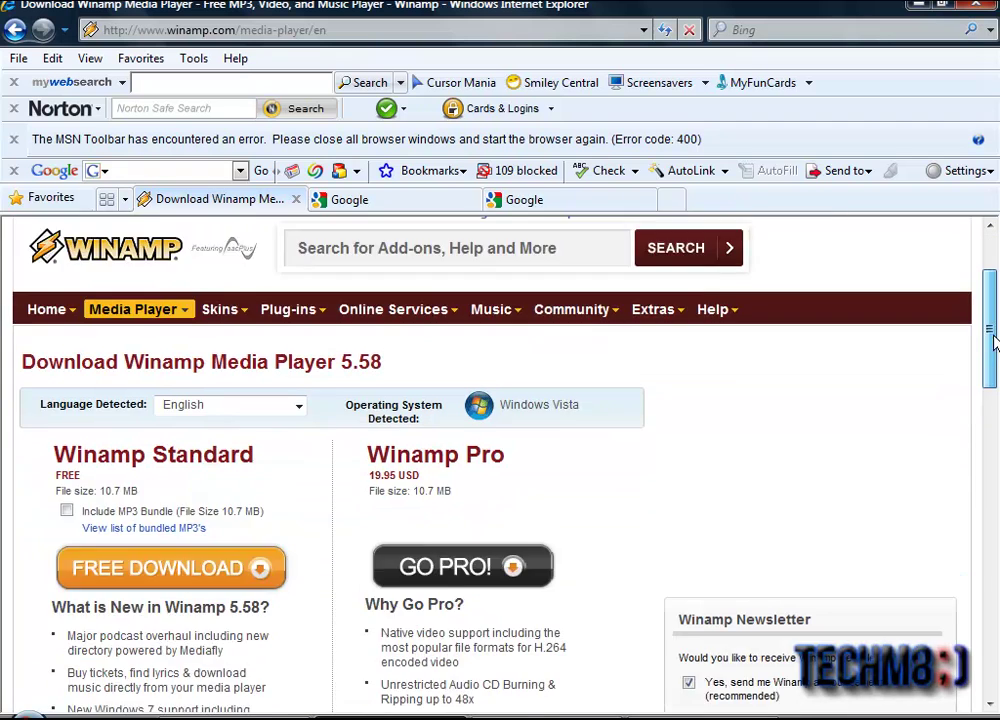
{"action": "left_click", "coordinate": [210, 437]}
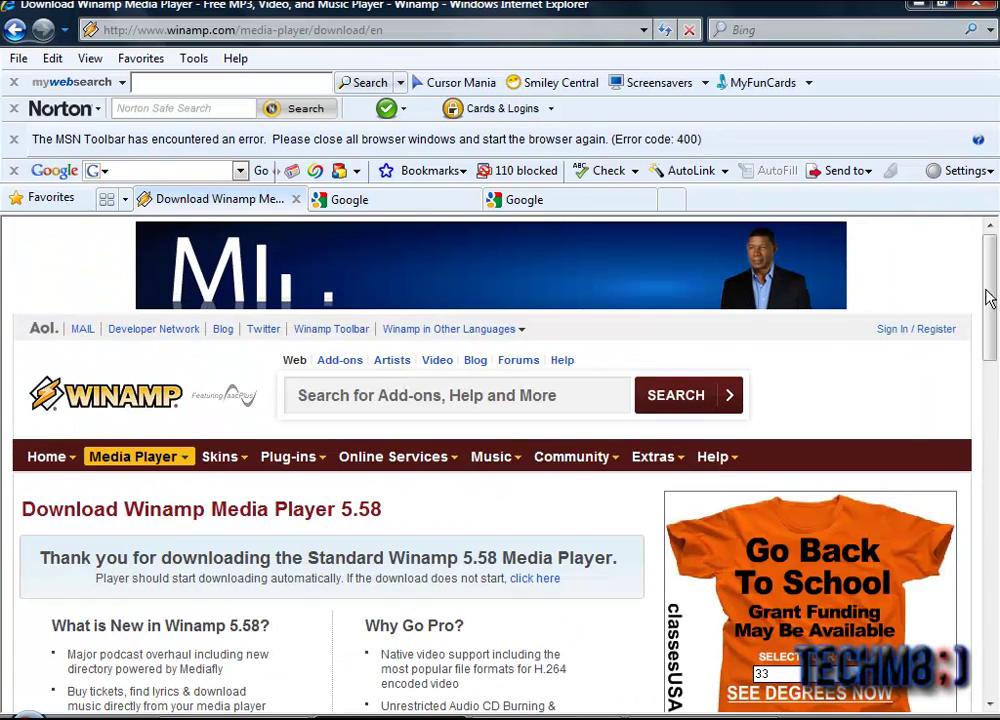
{"action": "scroll", "coordinate": [990, 300], "scroll_direction": "down", "scroll_amount": 2}
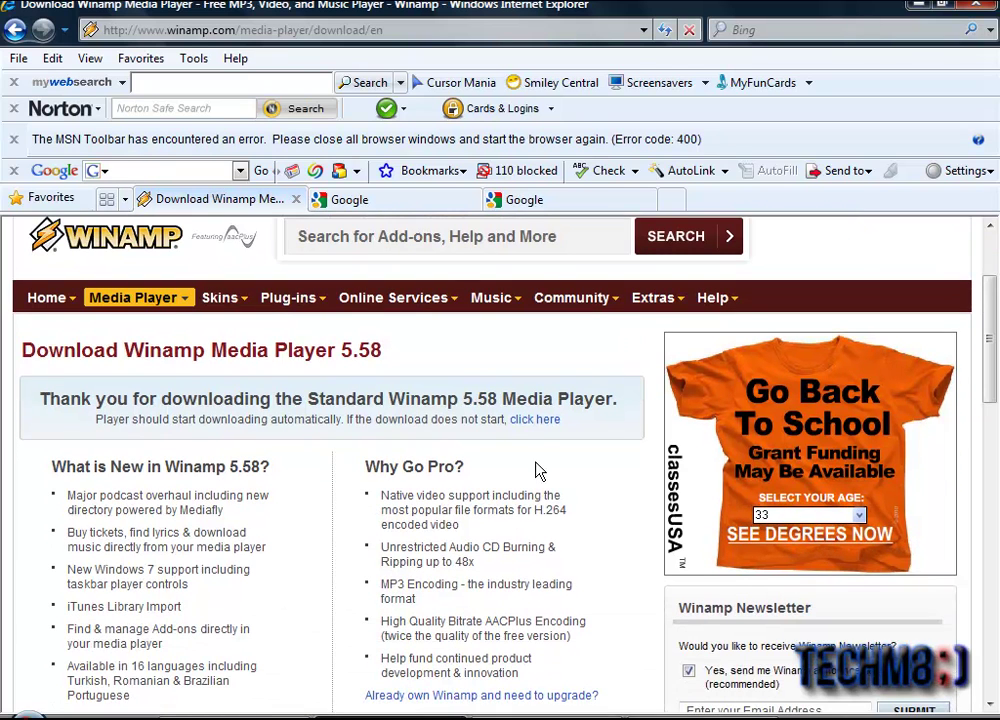
{"action": "left_click", "coordinate": [521, 424]}
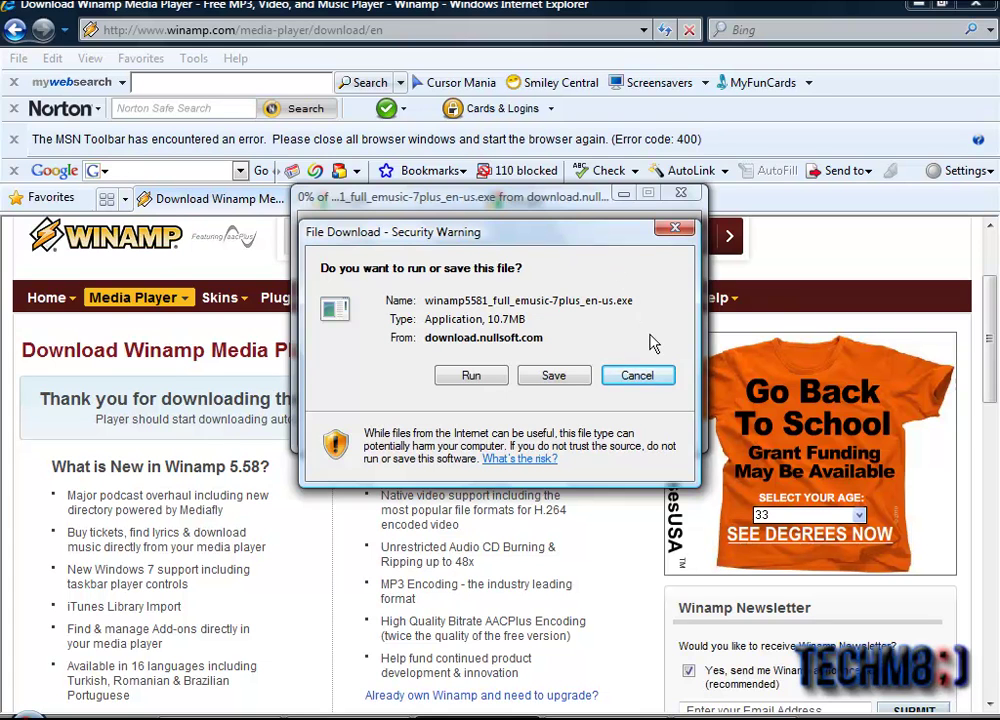
{"action": "left_click", "coordinate": [676, 232]}
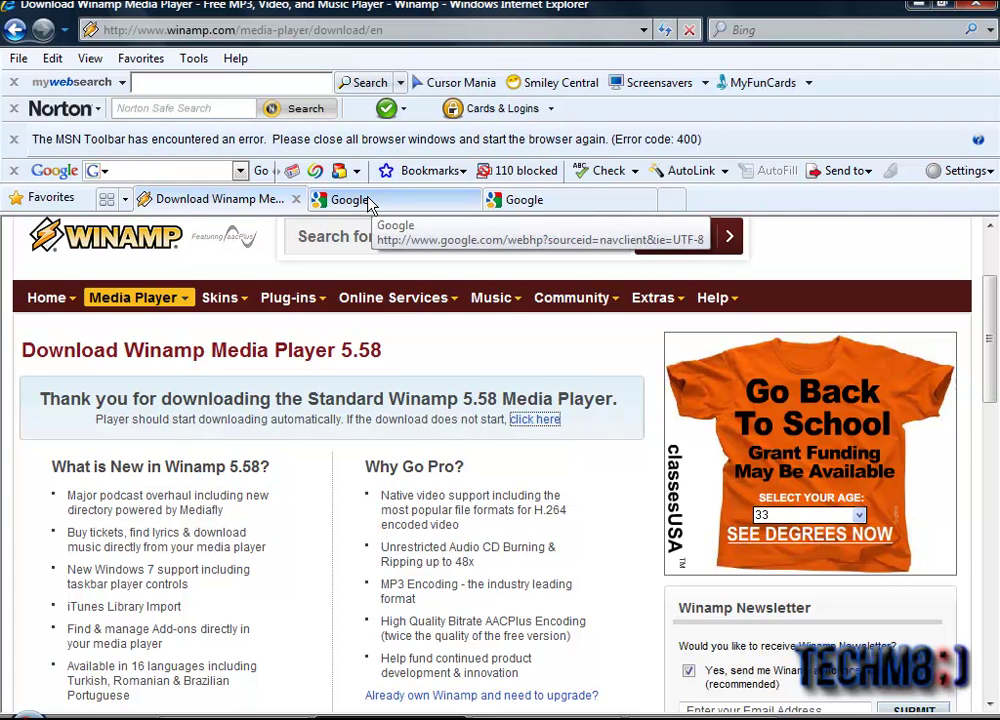
Step: Load shoutcast.com in the spare Google tab
{"action": "left_click", "coordinate": [345, 205]}
{"action": "left_click", "coordinate": [286, 30]}
{"action": "type", "text": "sho"}
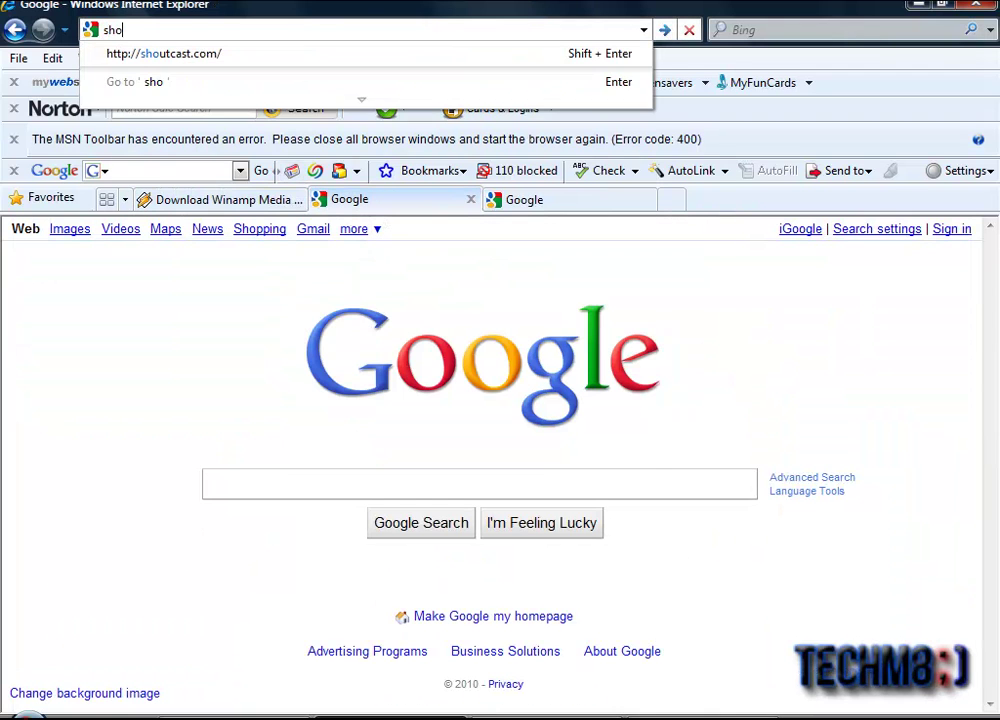
{"action": "type", "text": "utcast/cp"}
{"action": "key", "text": "BackSpace"}
{"action": "key", "text": "BackSpace"}
{"action": "key", "text": "BackSpace"}
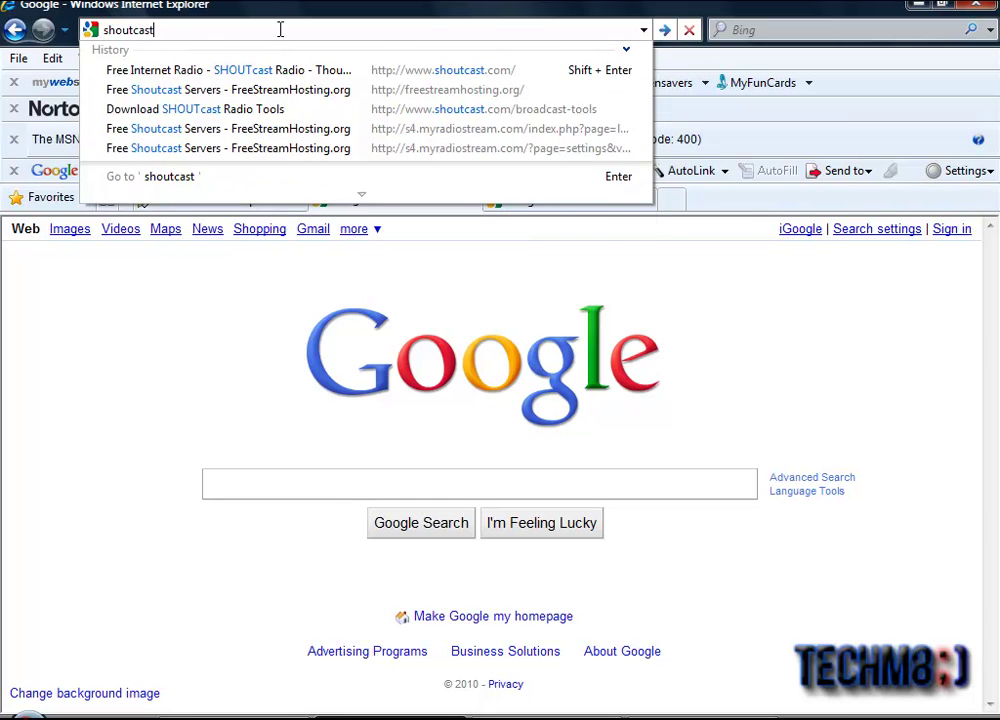
{"action": "type", "text": ".com"}
{"action": "key", "text": "Return"}
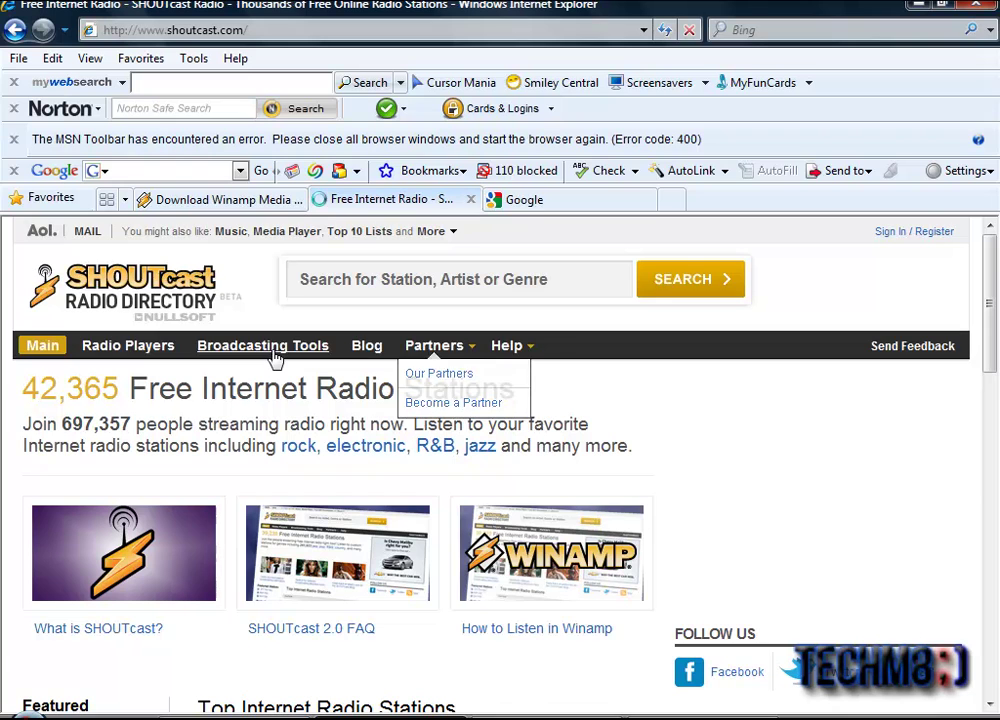
Step: Request the Windows DSP plug-in from Broadcaster Tools and close the download prompt
{"action": "left_click", "coordinate": [274, 350]}
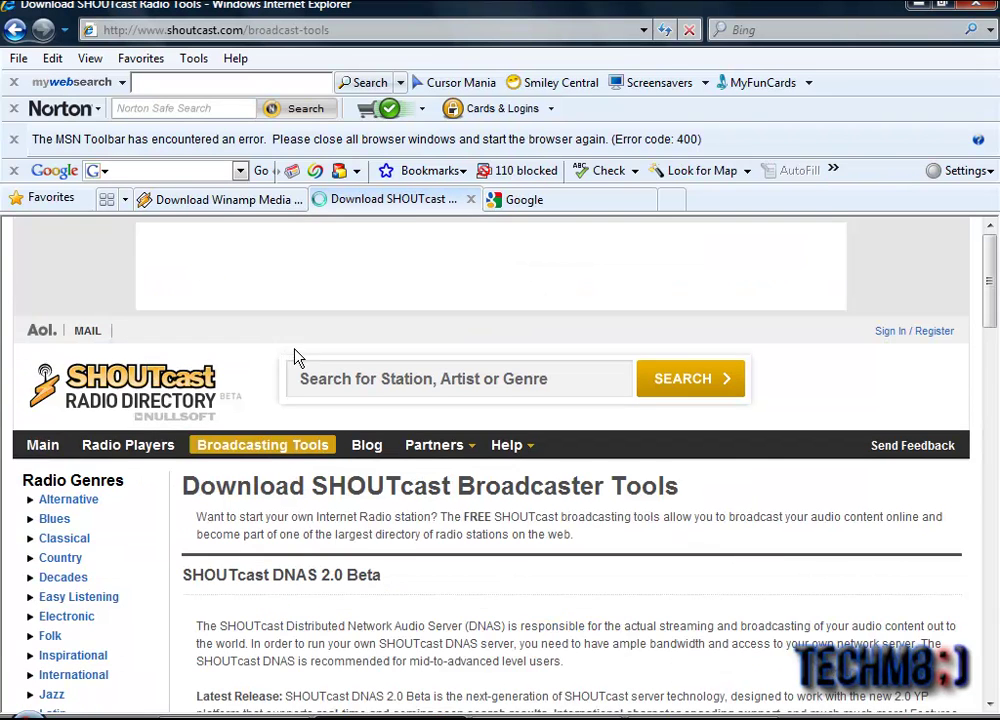
{"action": "left_click_drag", "start_coordinate": [997, 365], "coordinate": [990, 630]}
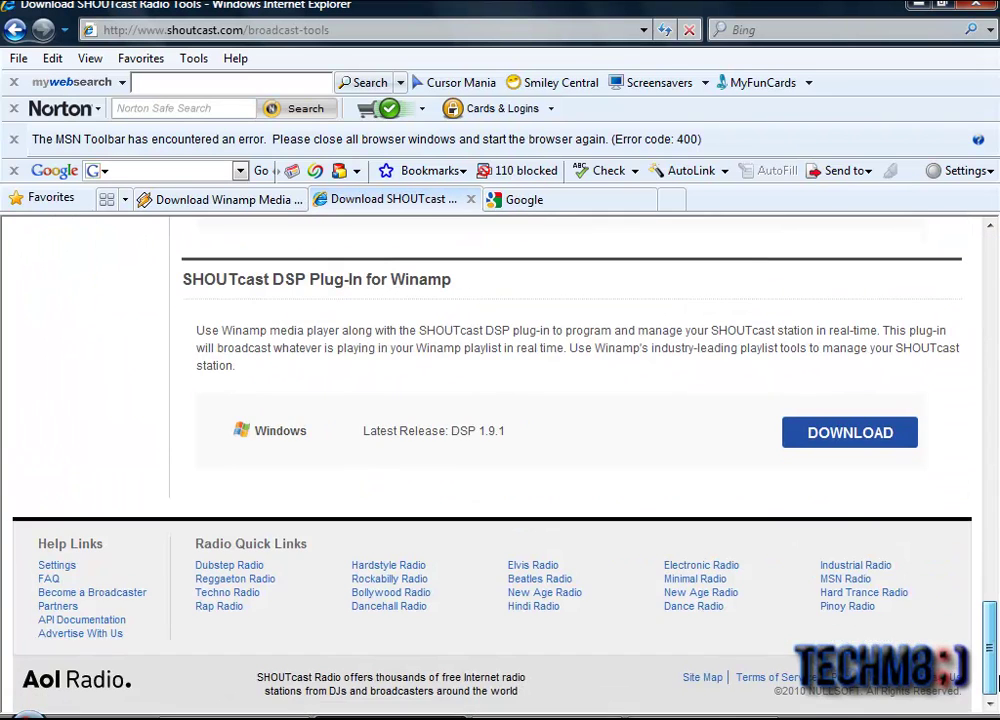
{"action": "scroll", "coordinate": [997, 683], "scroll_direction": "up", "scroll_amount": 3}
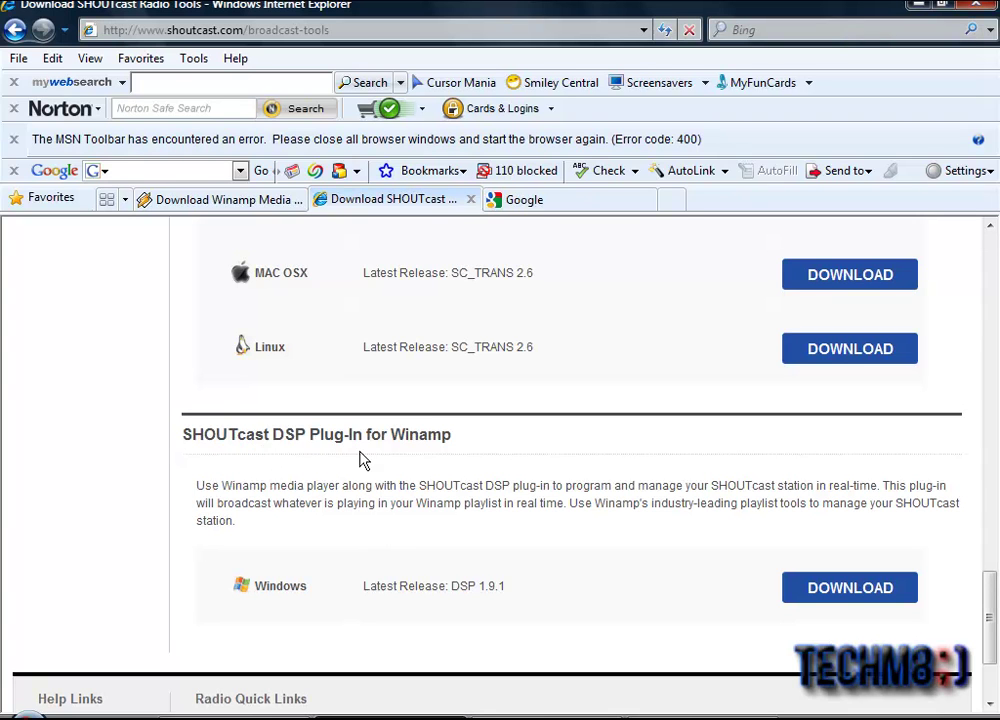
{"action": "left_click", "coordinate": [848, 592]}
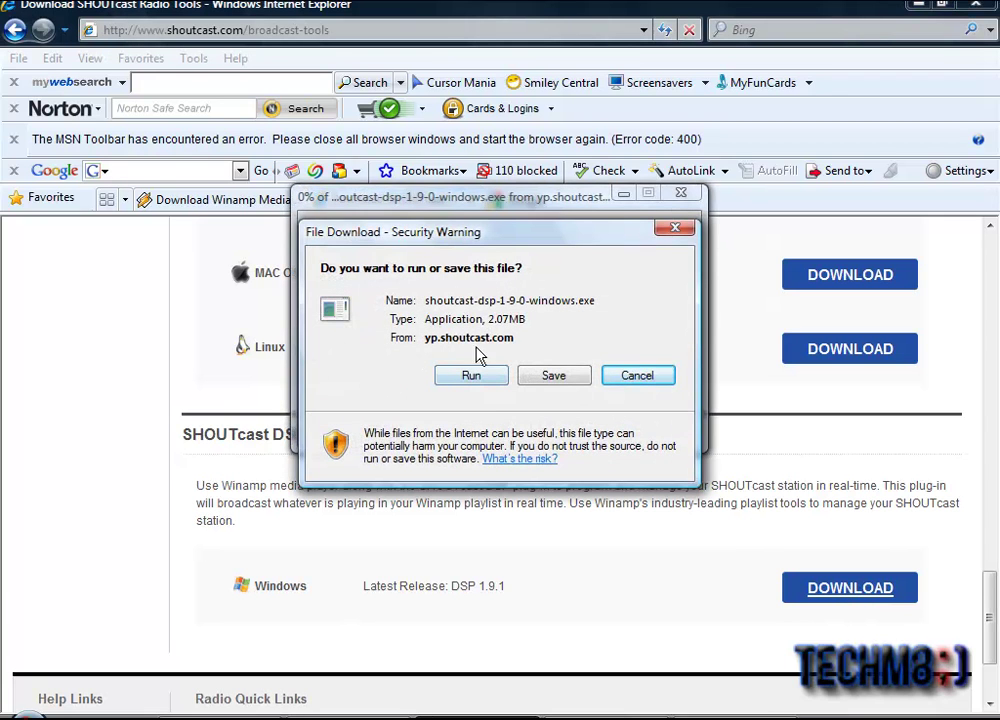
{"action": "left_click", "coordinate": [676, 232]}
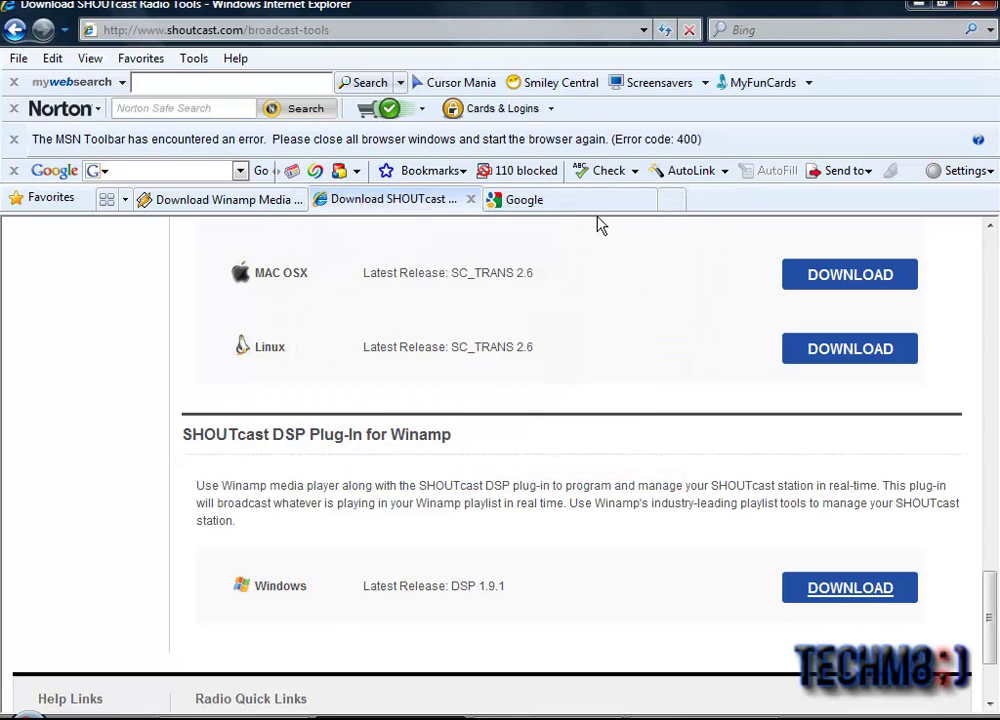
Step: Open freestreamhosting.org from the address suggestions in the remaining Google tab
{"action": "left_click", "coordinate": [531, 202]}
{"action": "left_click", "coordinate": [277, 32]}
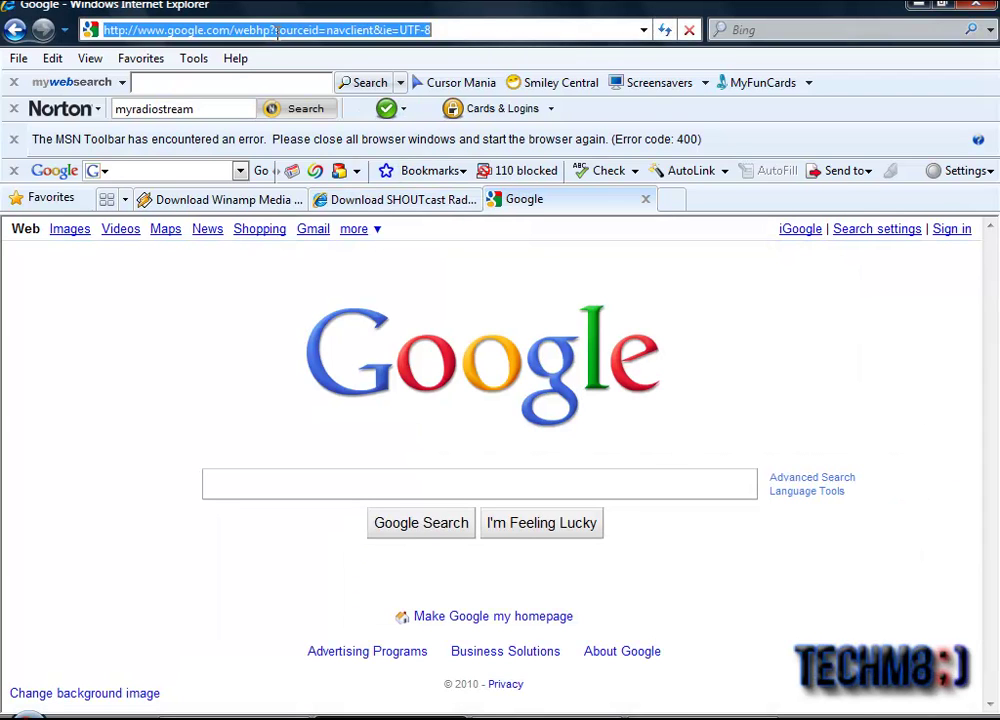
{"action": "type", "text": "fr"}
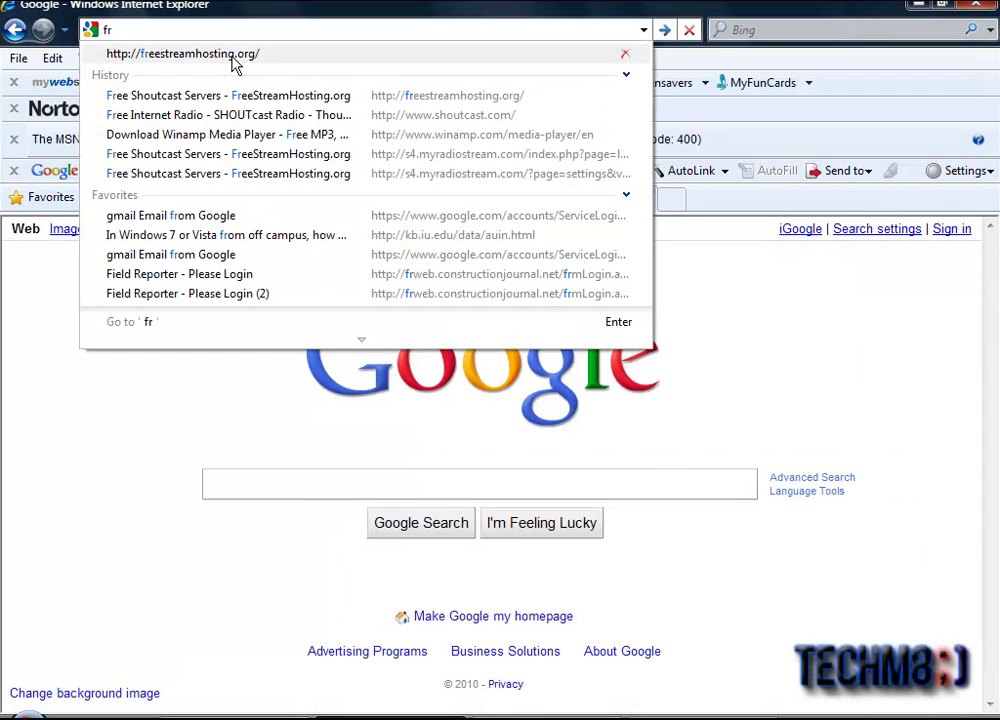
{"action": "left_click", "coordinate": [233, 62]}
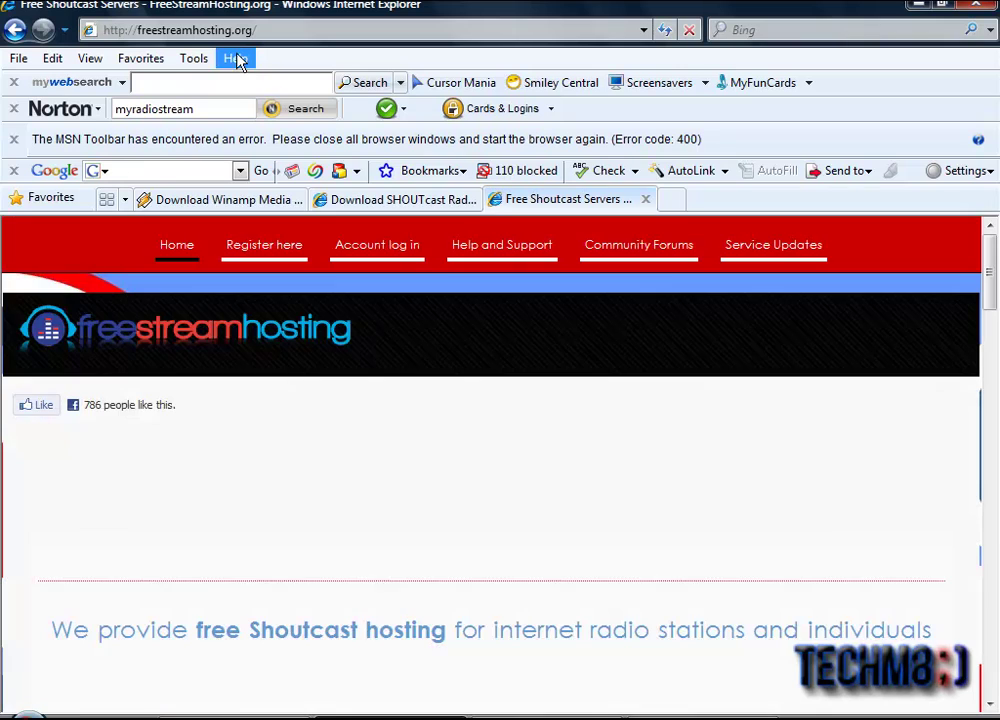
Step: Start registering a free server and agree to the terms of service
{"action": "left_click_drag", "start_coordinate": [996, 374], "coordinate": [781, 393]}
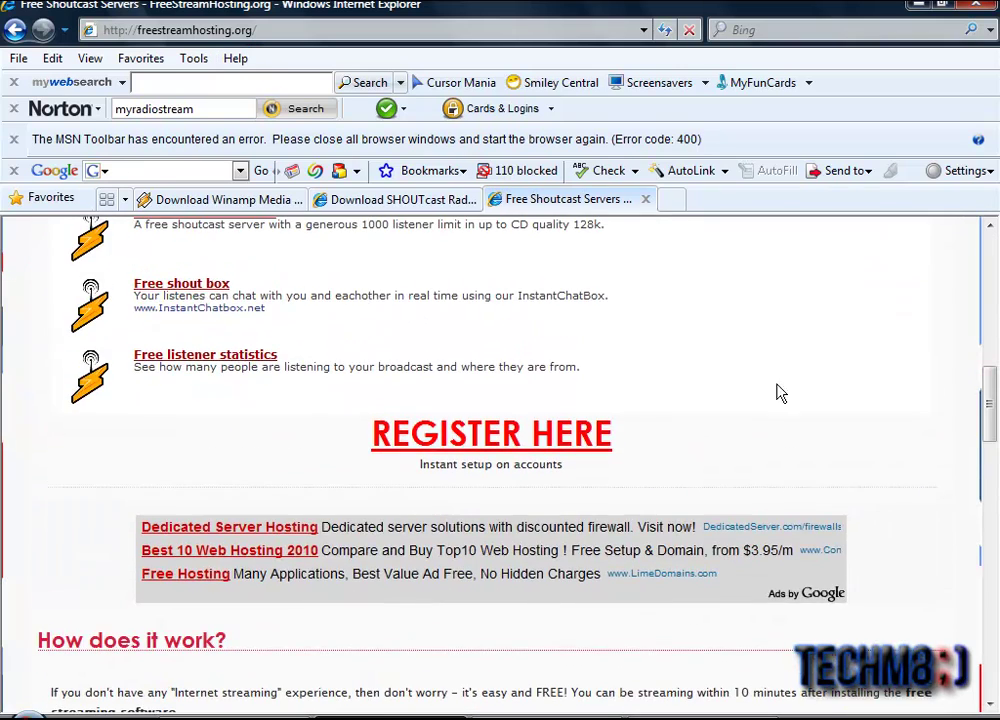
{"action": "left_click", "coordinate": [513, 440]}
{"action": "scroll", "coordinate": [991, 411], "scroll_direction": "down", "scroll_amount": 6}
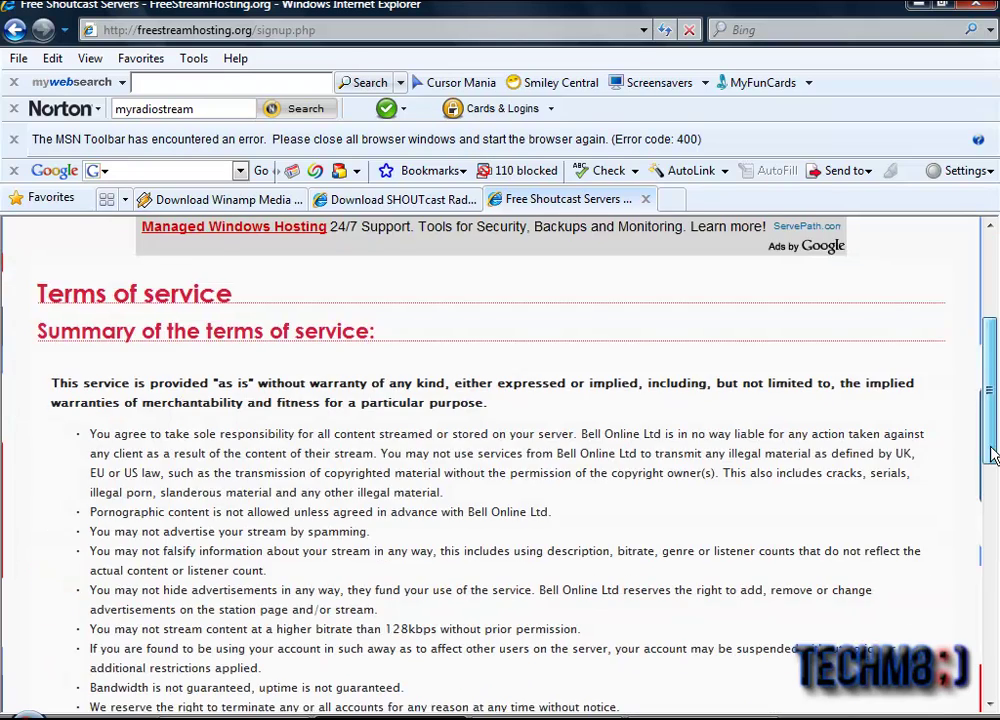
{"action": "scroll", "coordinate": [987, 553], "scroll_direction": "down", "scroll_amount": 4}
{"action": "scroll", "coordinate": [987, 553], "scroll_direction": "up", "scroll_amount": 2}
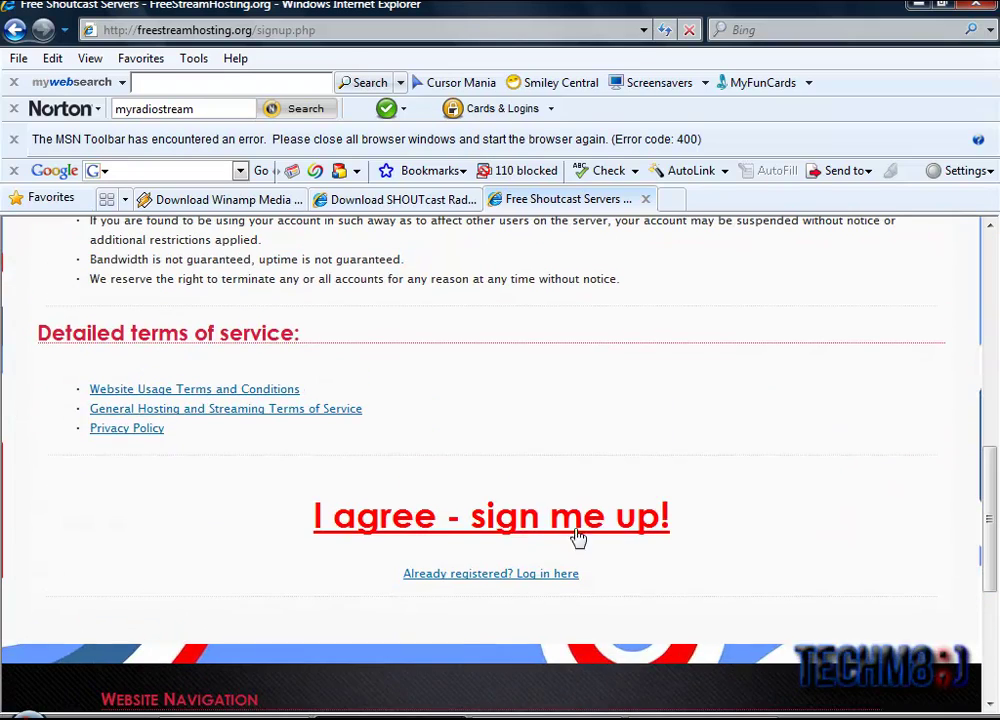
{"action": "left_click", "coordinate": [453, 530]}
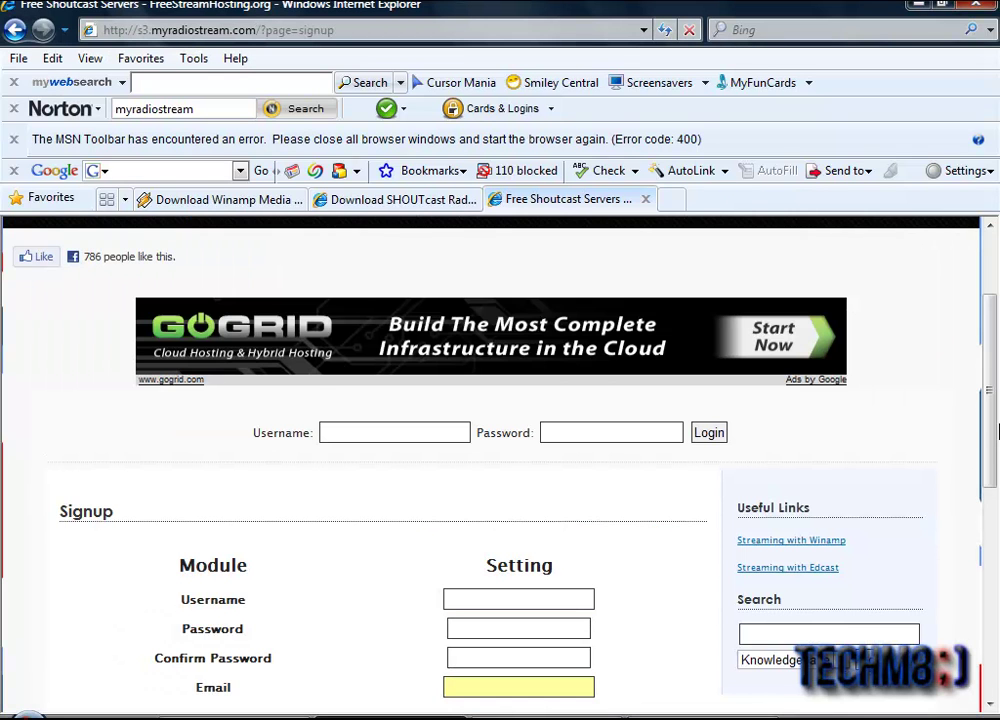
Step: Enter the signup username, password and password confirmation
{"action": "left_click_drag", "start_coordinate": [993, 425], "coordinate": [991, 459]}
{"action": "left_click", "coordinate": [453, 511]}
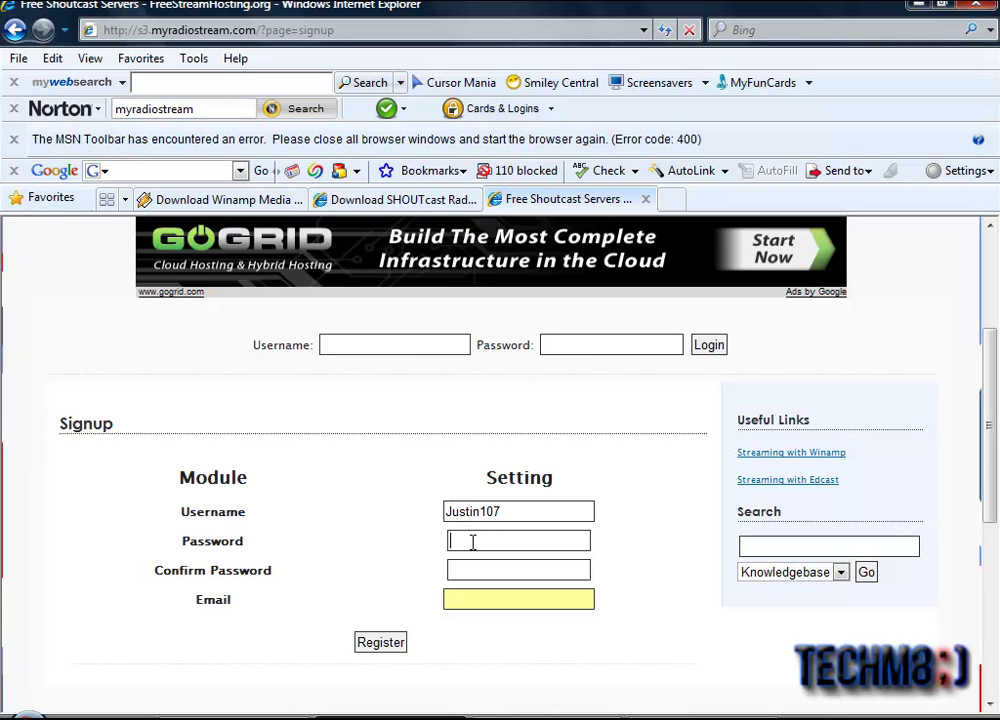
{"action": "key", "text": "BackSpace"}
{"action": "left_click", "coordinate": [492, 568]}
{"action": "type", "text": "j"}
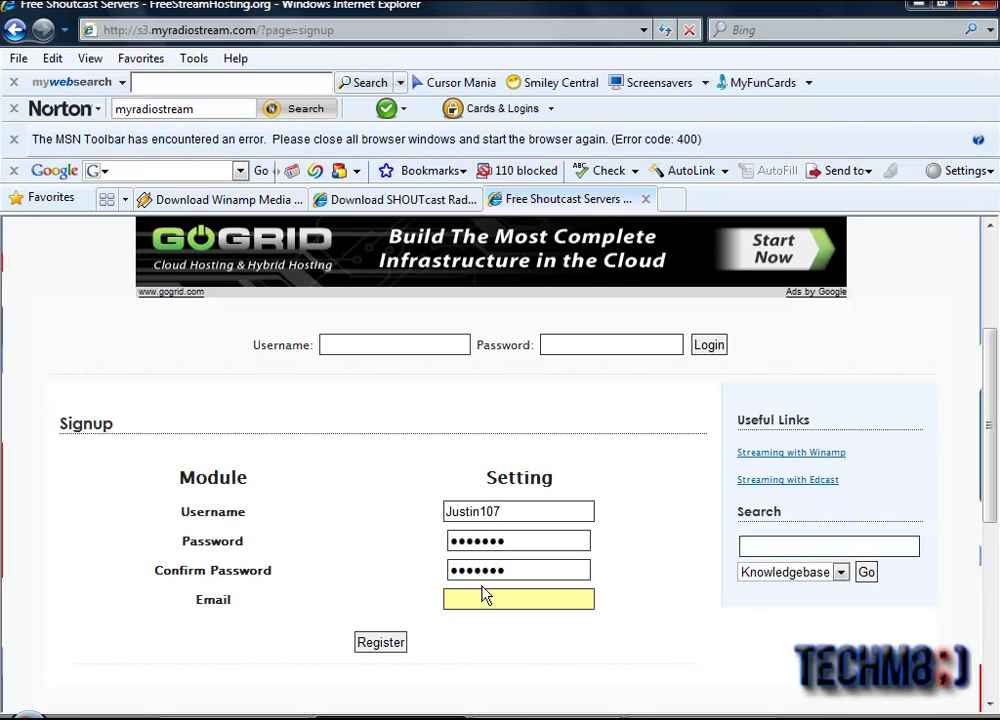
Step: Fill in the account e-mail address and submit the registration
{"action": "left_click", "coordinate": [479, 598]}
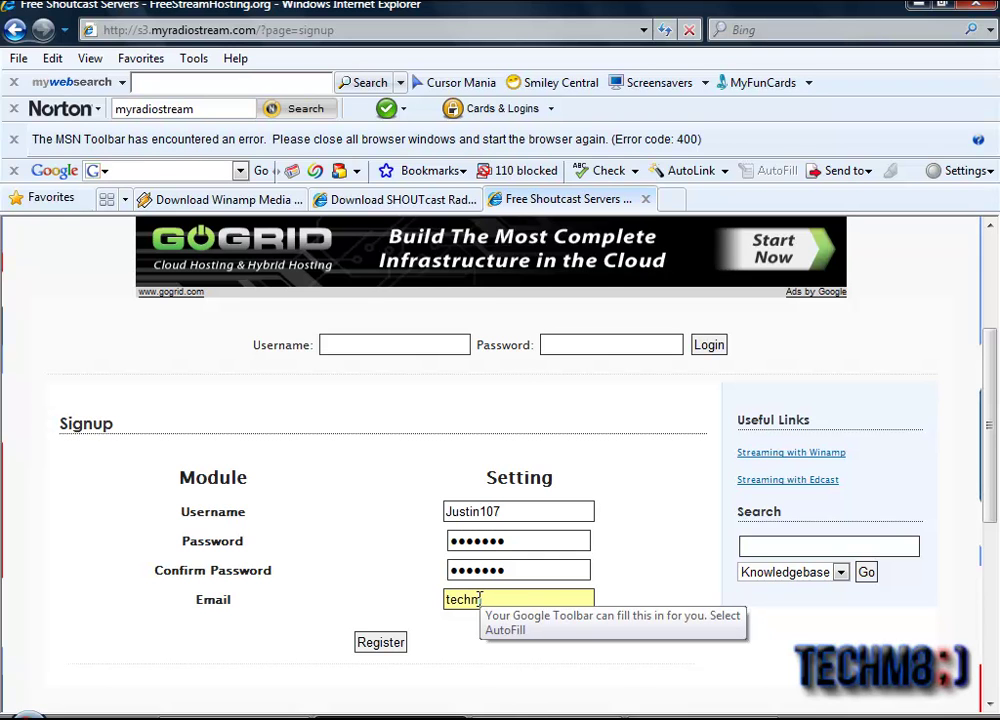
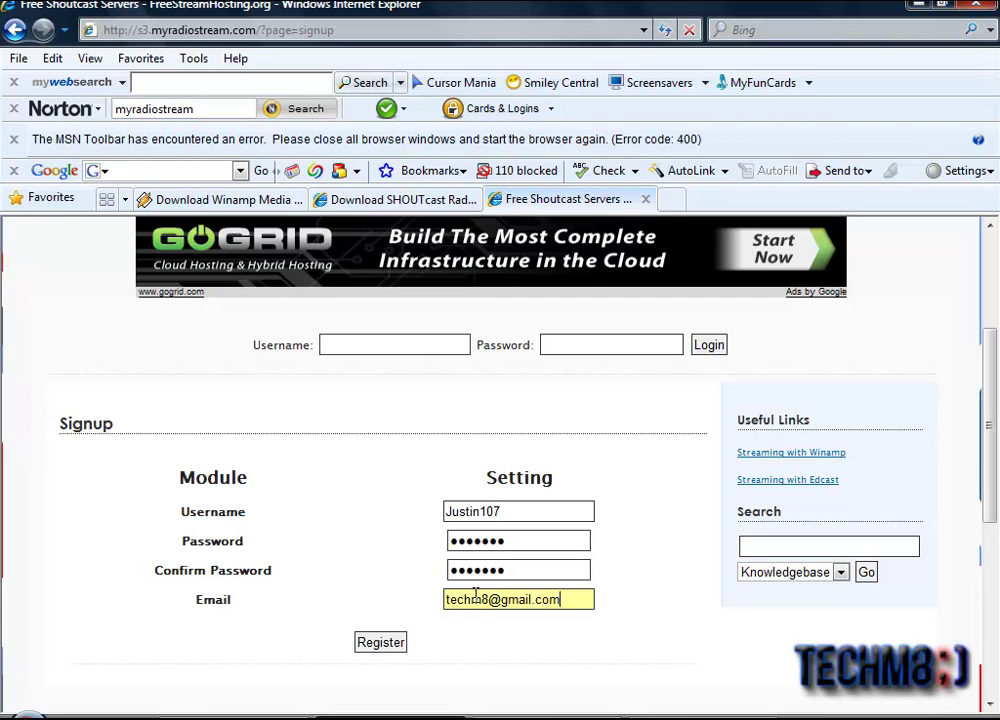
{"action": "left_click", "coordinate": [362, 645]}
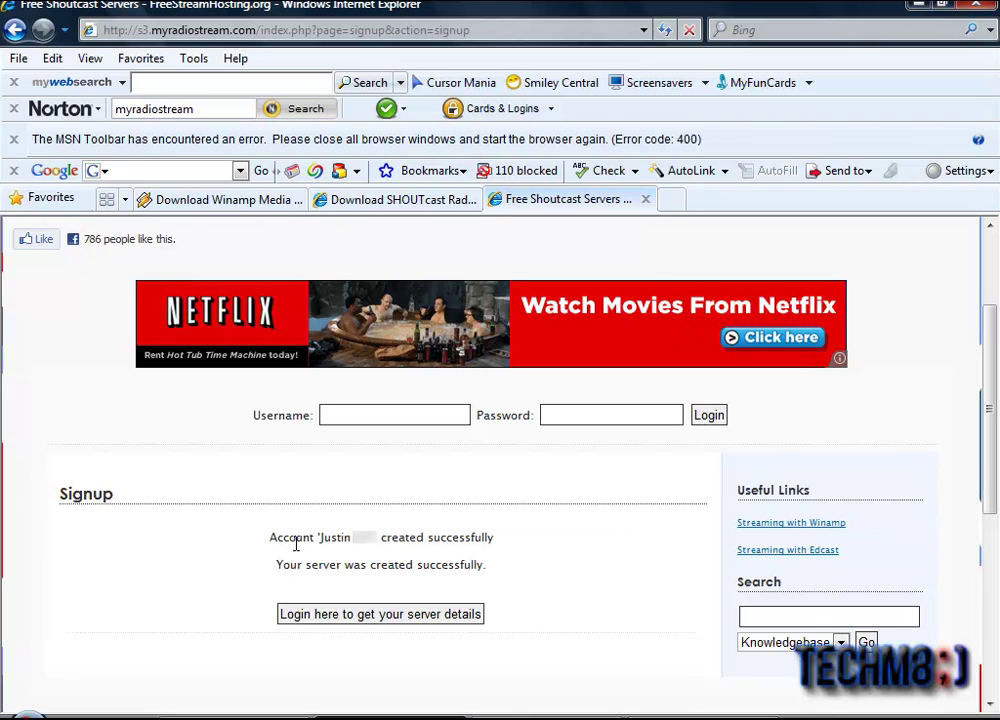
Step: View the server settings (s3.myradiostream.com, port 40430), then switch to Winamp
{"action": "left_click", "coordinate": [324, 622]}
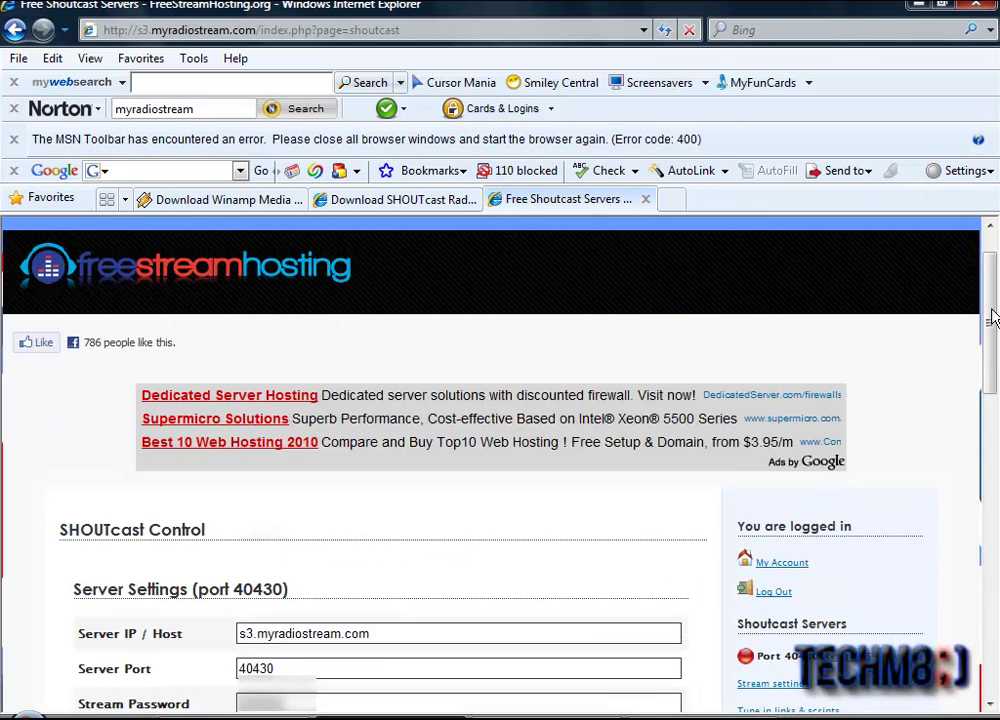
{"action": "left_click_drag", "start_coordinate": [993, 317], "coordinate": [985, 368]}
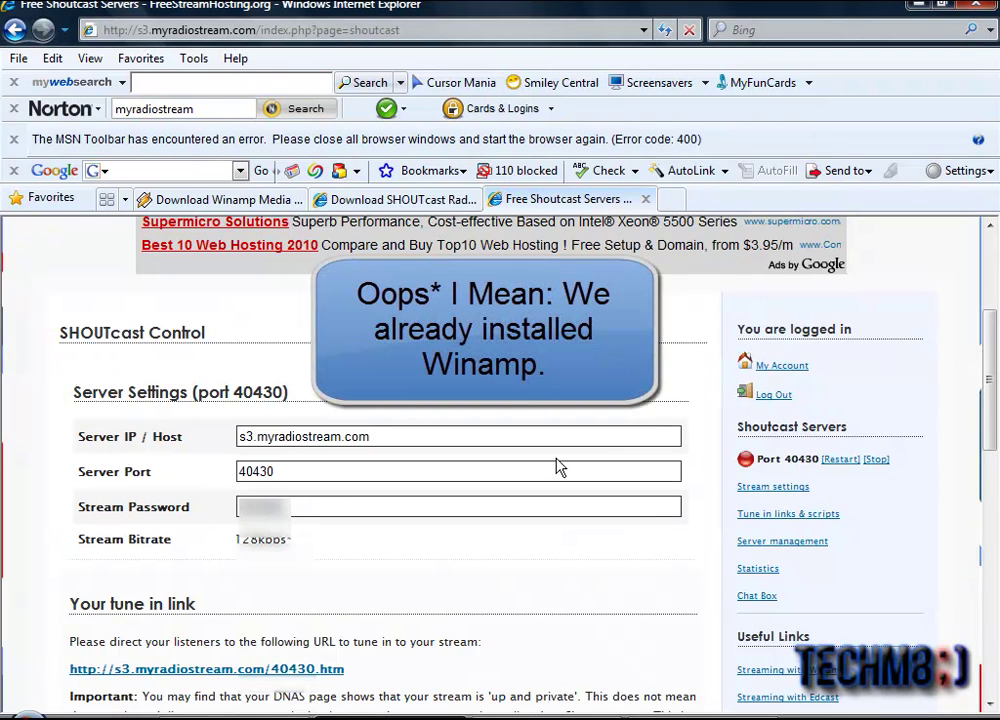
{"action": "key", "text": "alt+Tab"}
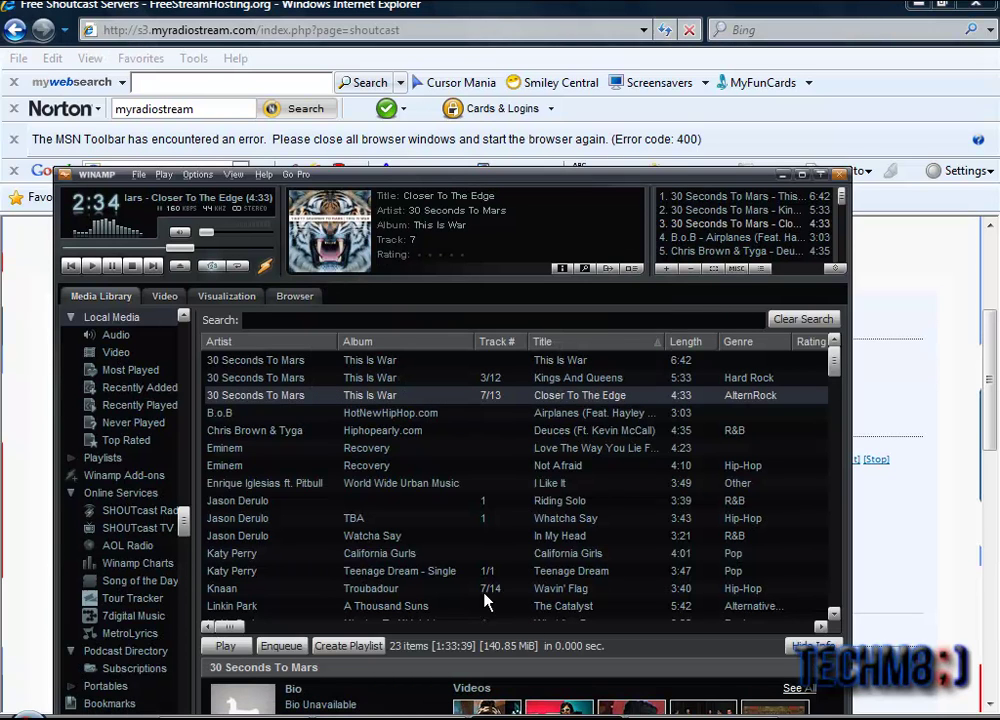
Step: Clear the NSCRT.dll error and make Nullsoft SHOUTcast Source DSP the active DSP/Effect plug-in
{"action": "left_click_drag", "start_coordinate": [520, 178], "coordinate": [370, 113]}
{"action": "key", "text": "ctrl+p"}
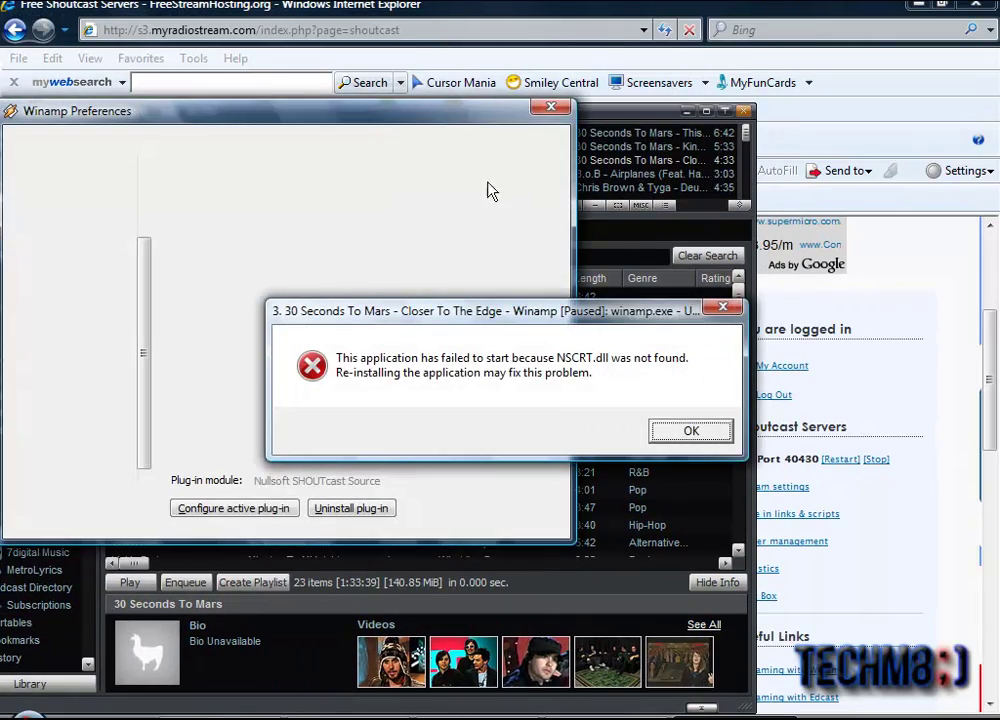
{"action": "left_click_drag", "start_coordinate": [516, 310], "coordinate": [395, 346]}
{"action": "left_click", "coordinate": [540, 460]}
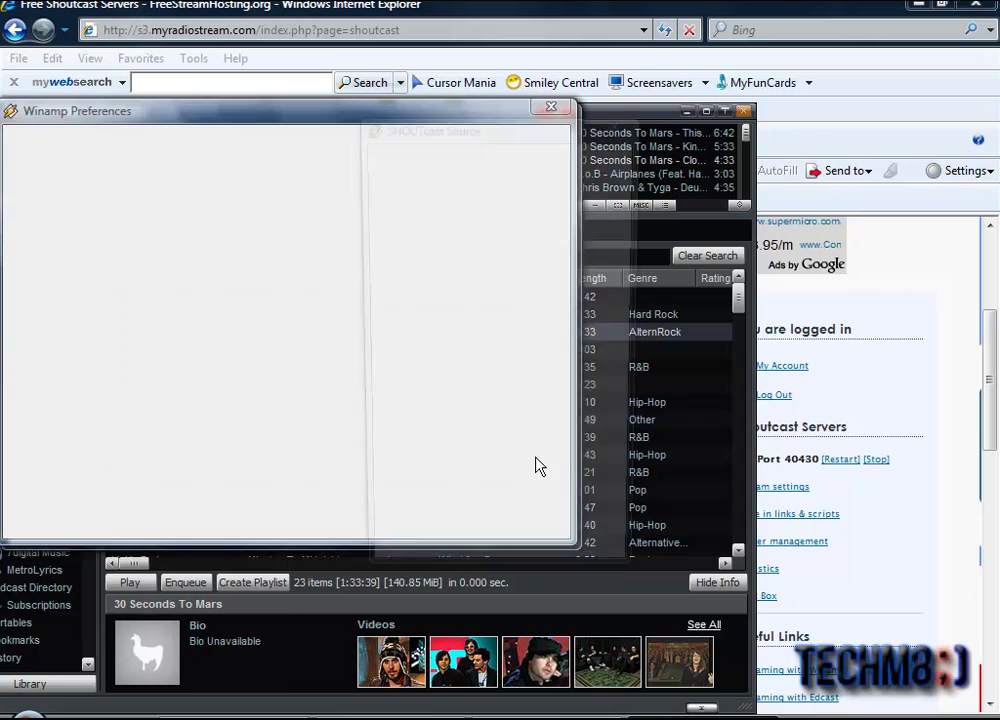
{"action": "left_click_drag", "start_coordinate": [208, 118], "coordinate": [327, 189]}
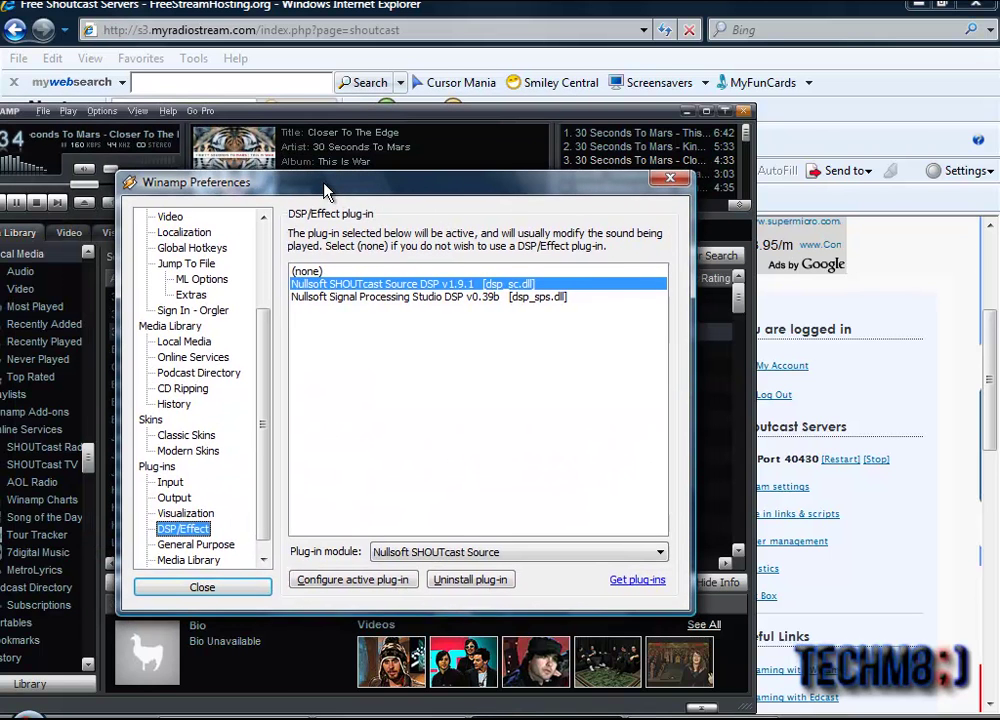
{"action": "mouse_move", "coordinate": [265, 300]}
{"action": "left_mouse_down"}
{"action": "mouse_move", "coordinate": [268, 210]}
{"action": "mouse_move", "coordinate": [268, 303]}
{"action": "left_mouse_up"}
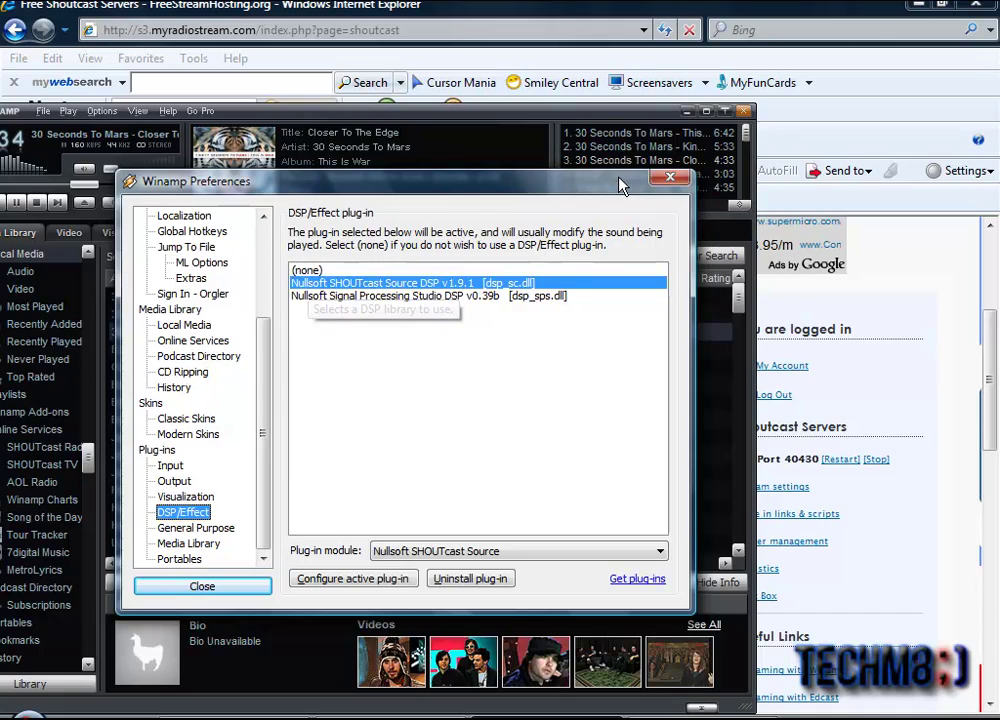
{"action": "left_click_drag", "start_coordinate": [624, 181], "coordinate": [536, 237]}
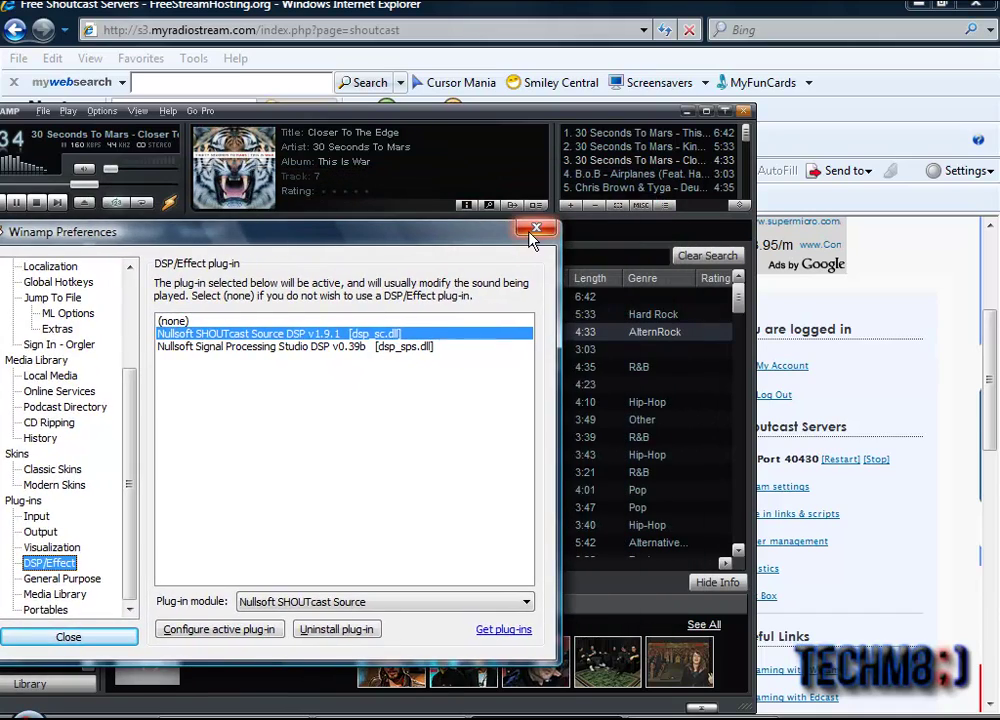
{"action": "left_click", "coordinate": [531, 229]}
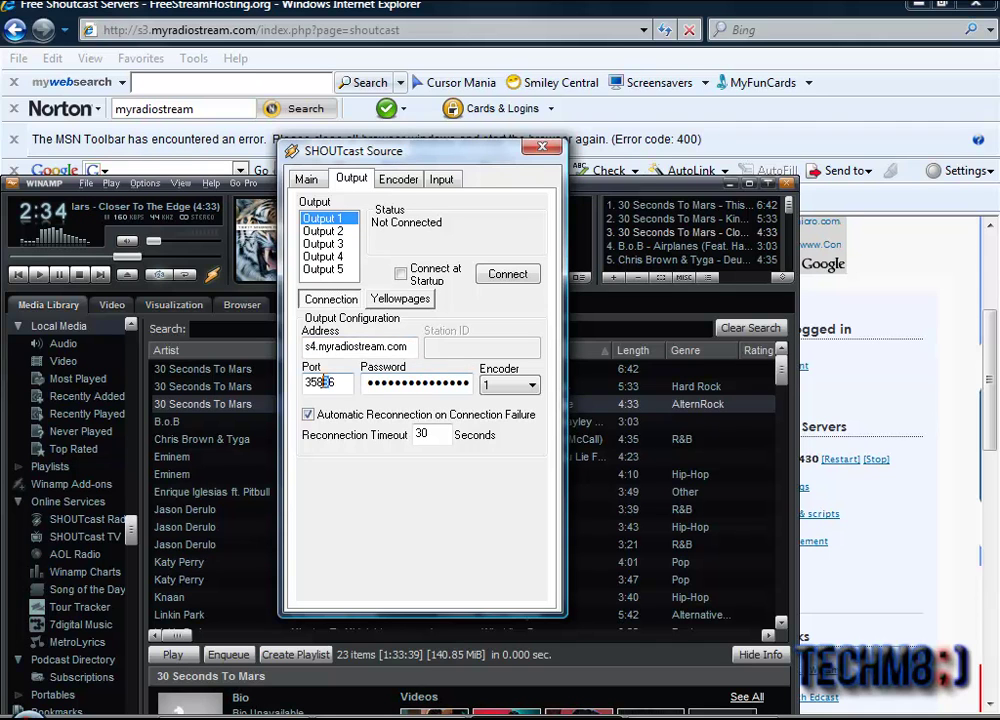
Step: Clear the old port, server address and password from Output 1's connection settings
{"action": "double_click", "coordinate": [320, 383]}
{"action": "key", "text": "BackSpace"}
{"action": "key", "text": "shift+Tab"}
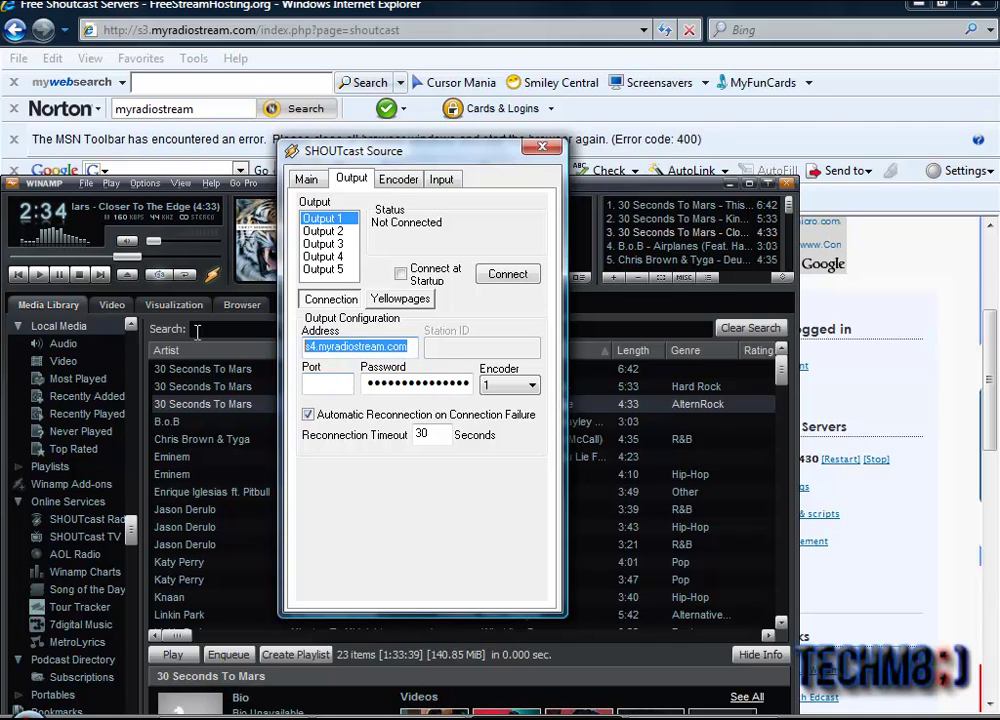
{"action": "key", "text": "BackSpace"}
{"action": "key", "text": "Tab"}
{"action": "key", "text": "Tab"}
{"action": "type", "text": "abc"}
{"action": "key", "text": "shift+Home"}
Step: Clear the old station URL and genre from the directory listing settings
{"action": "left_click", "coordinate": [400, 299]}
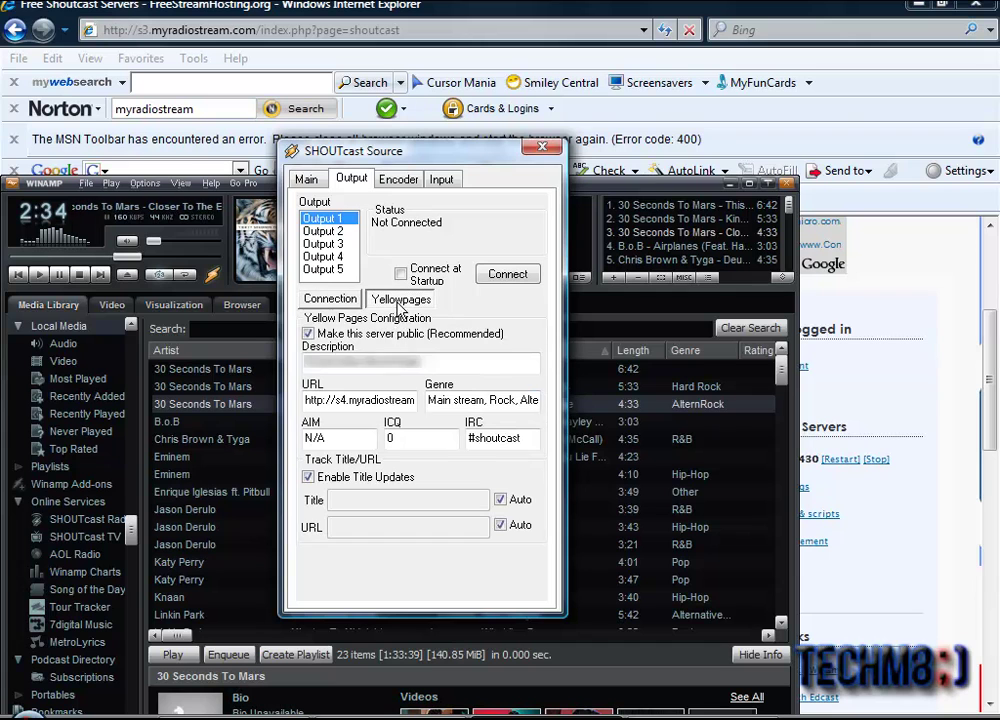
{"action": "double_click", "coordinate": [415, 403]}
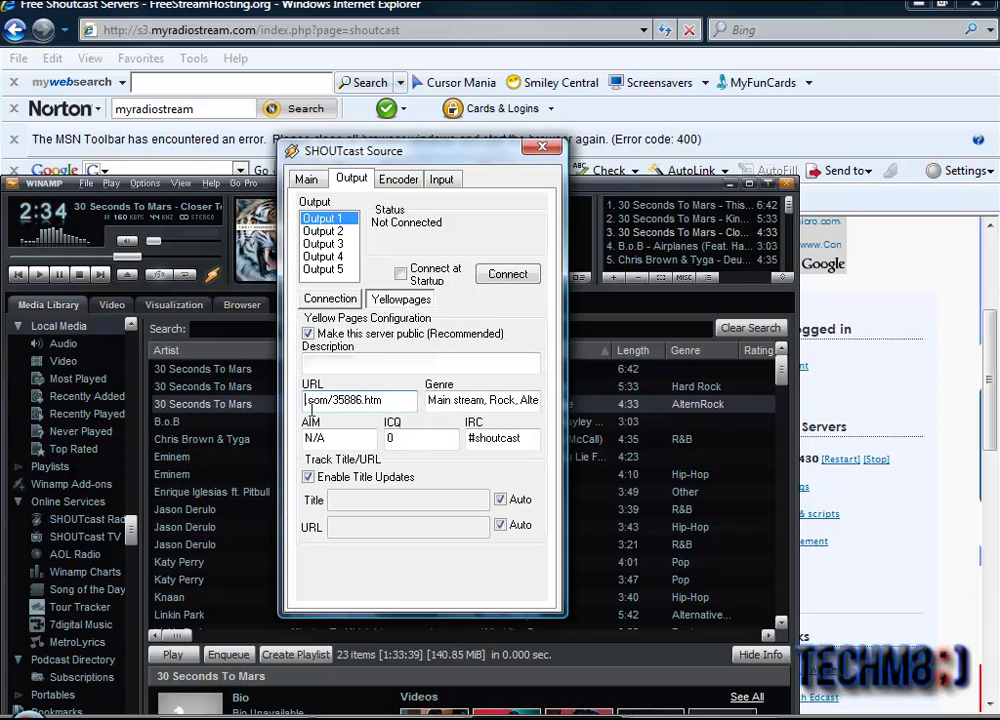
{"action": "key", "text": "BackSpace"}
{"action": "left_click_drag", "start_coordinate": [536, 401], "coordinate": [448, 401]}
{"action": "key", "text": "BackSpace"}
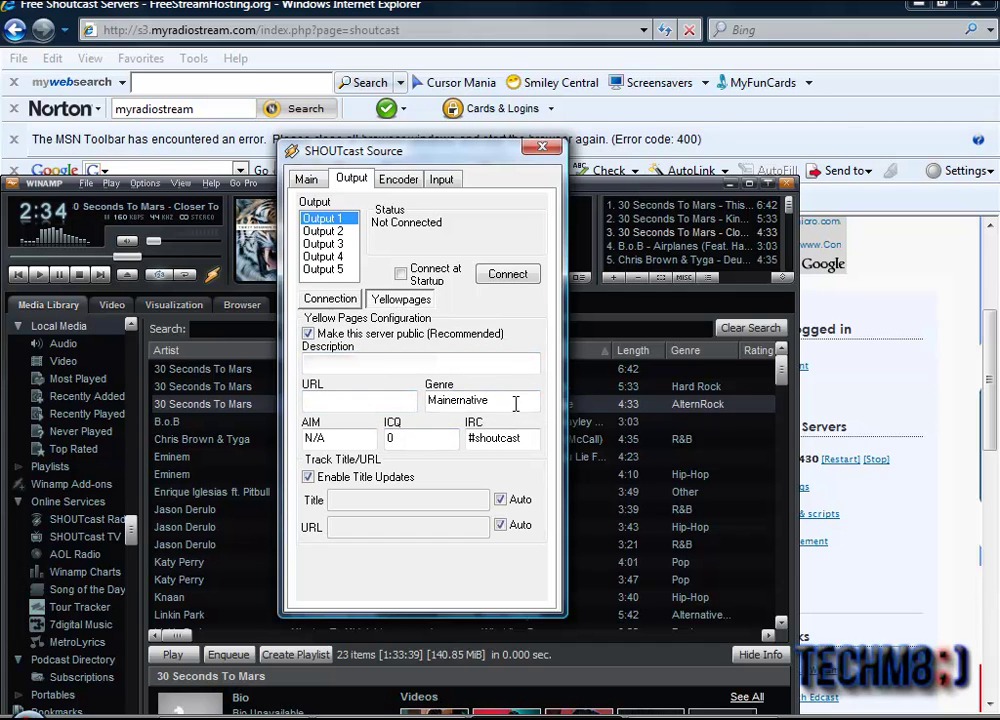
{"action": "double_click", "coordinate": [516, 404]}
{"action": "key", "text": "BackSpace"}
{"action": "left_click", "coordinate": [330, 301]}
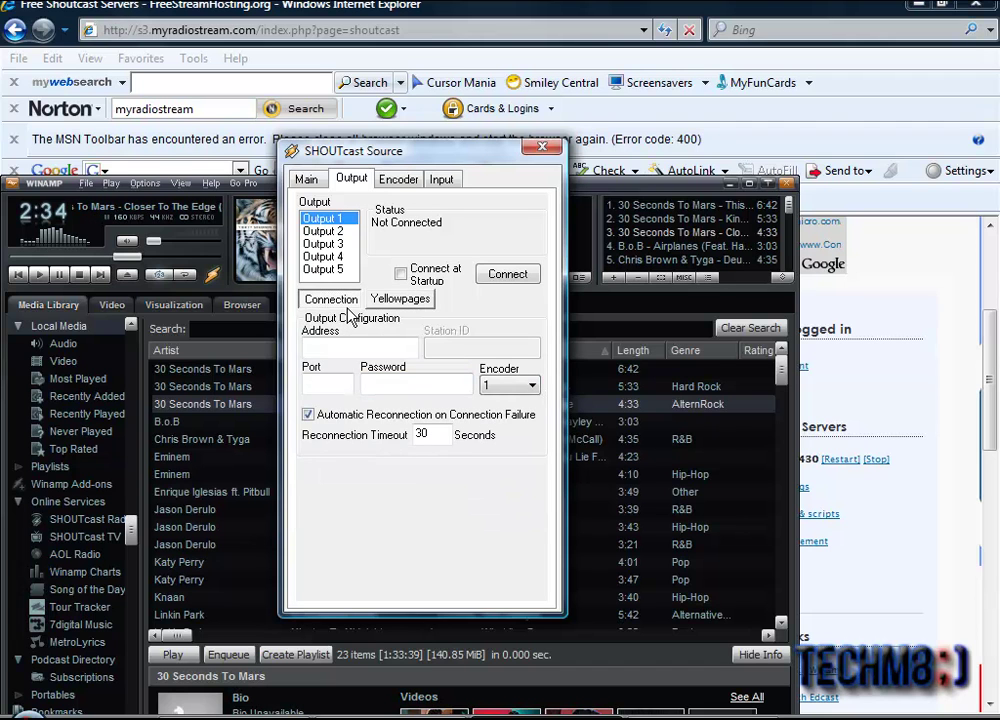
Step: Copy host s3.myradiostream.com from the hosting page into the Address field
{"action": "left_click", "coordinate": [334, 348]}
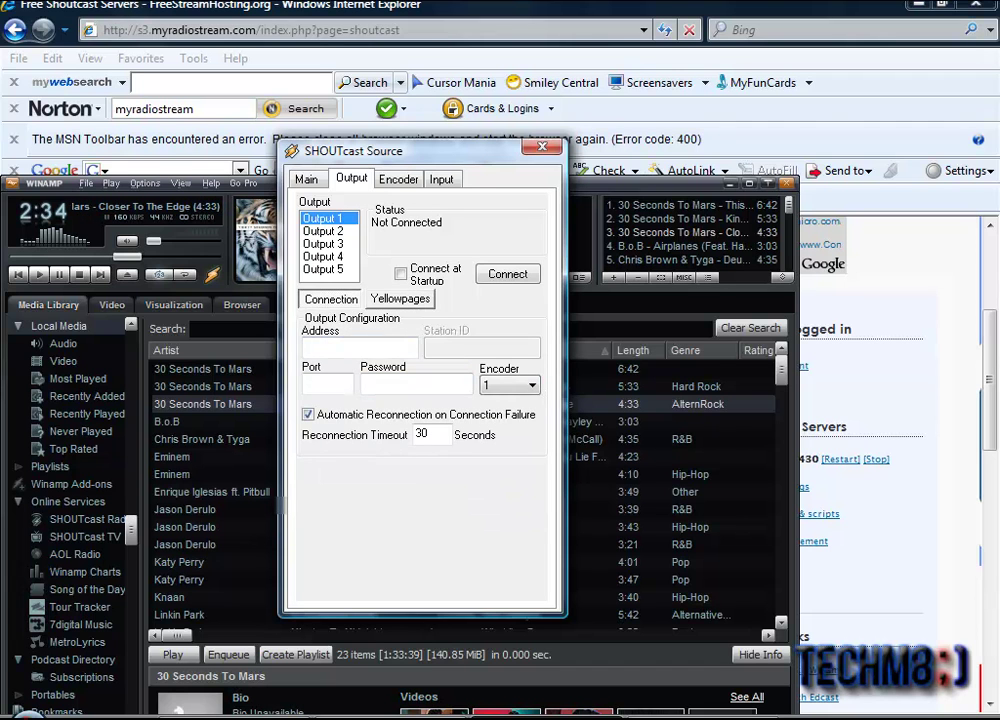
{"action": "left_click", "coordinate": [175, 8]}
{"action": "left_click_drag", "start_coordinate": [385, 440], "coordinate": [175, 423]}
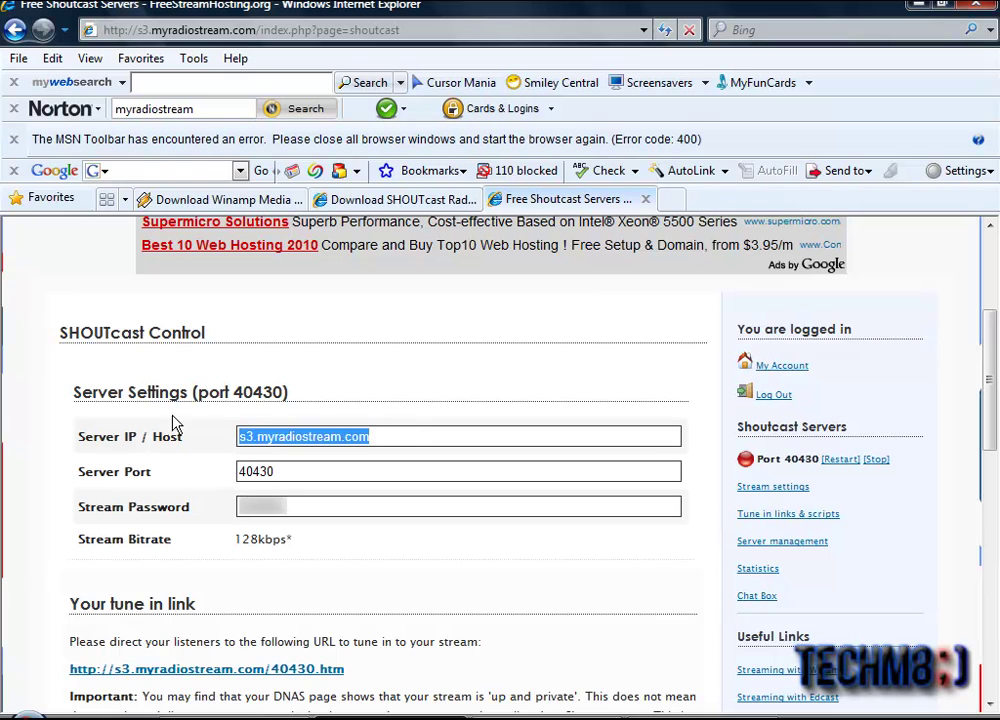
{"action": "right_click", "coordinate": [277, 441]}
{"action": "left_click", "coordinate": [322, 495]}
{"action": "key", "text": "alt+Tab"}
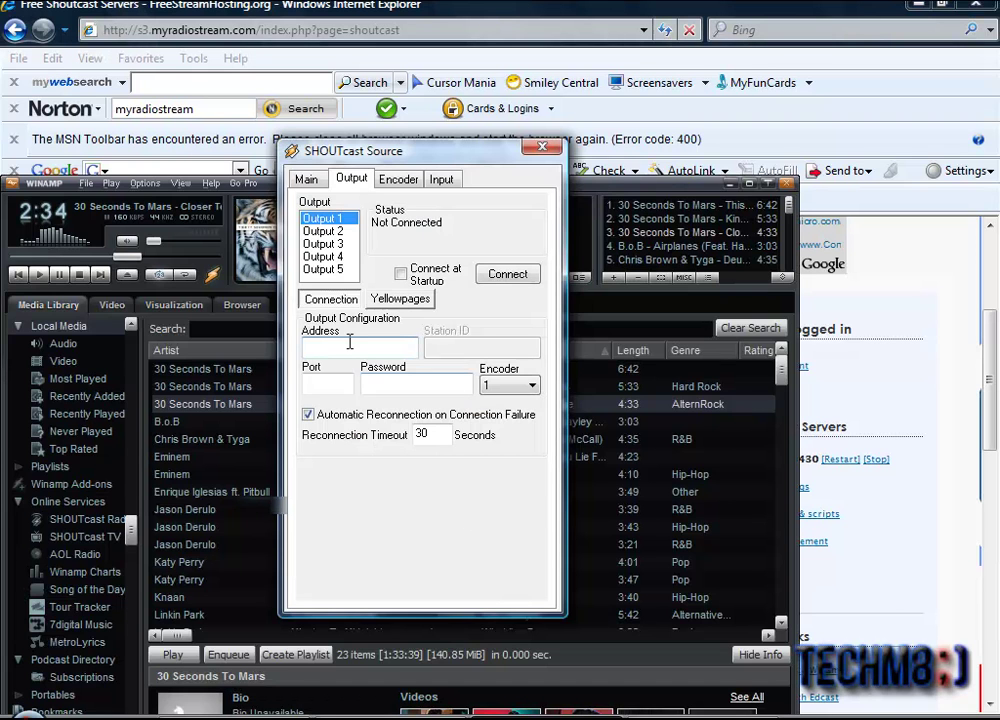
{"action": "right_click", "coordinate": [374, 352]}
{"action": "left_click", "coordinate": [405, 433]}
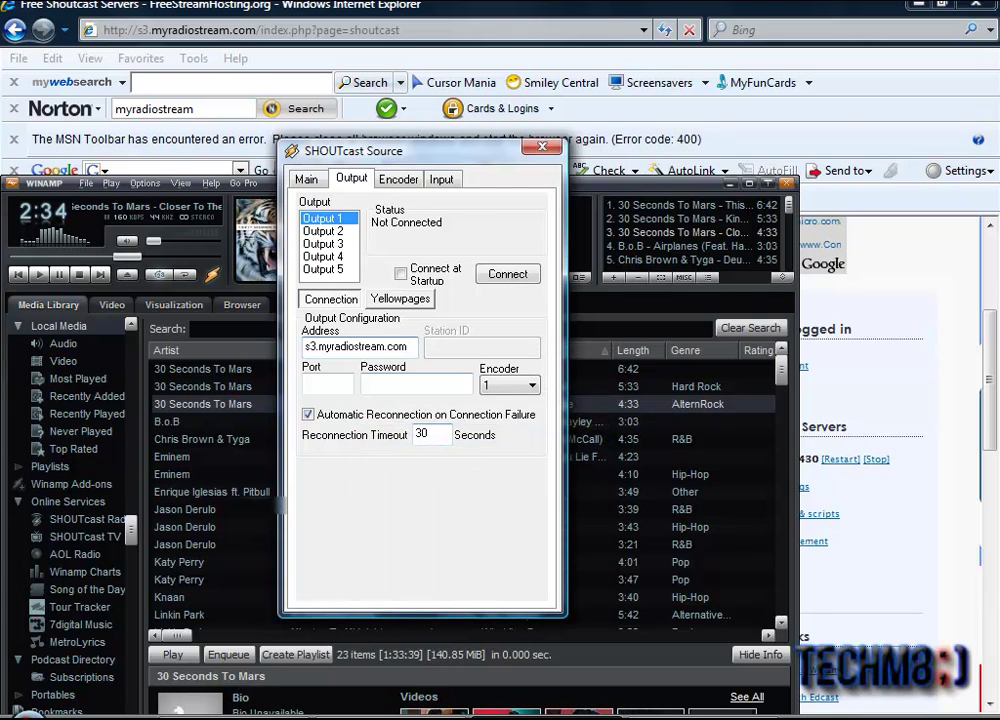
Step: Copy port 40430 from the hosting page into the Port field, then select the password field
{"action": "key", "text": "alt+Tab"}
{"action": "double_click", "coordinate": [257, 478]}
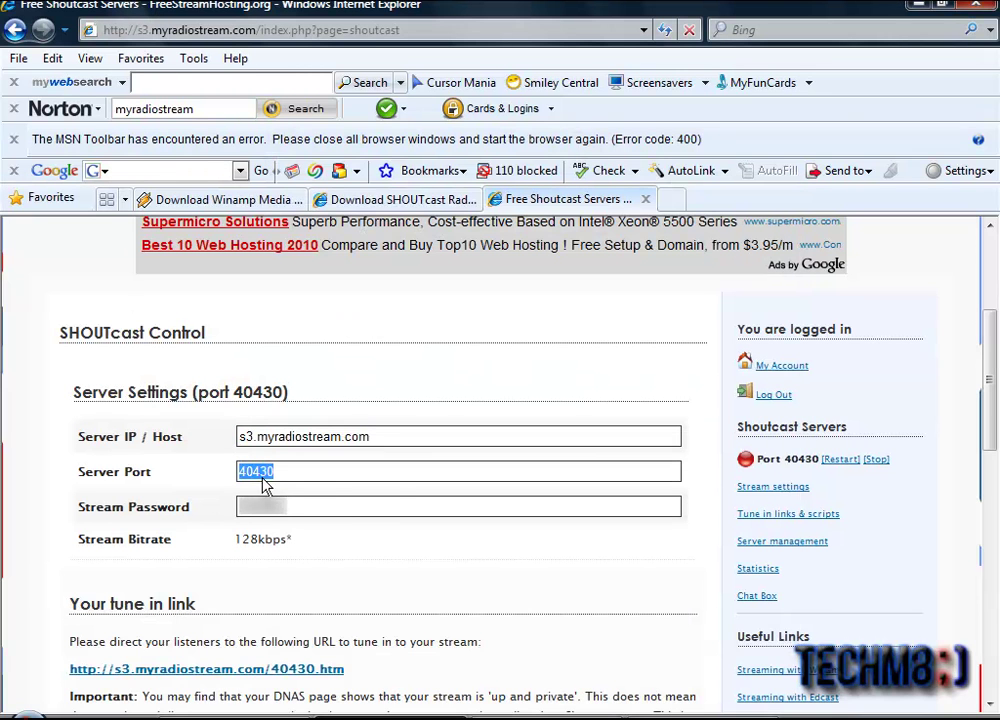
{"action": "right_click", "coordinate": [265, 483]}
{"action": "left_click", "coordinate": [326, 541]}
{"action": "key", "text": "alt+Tab"}
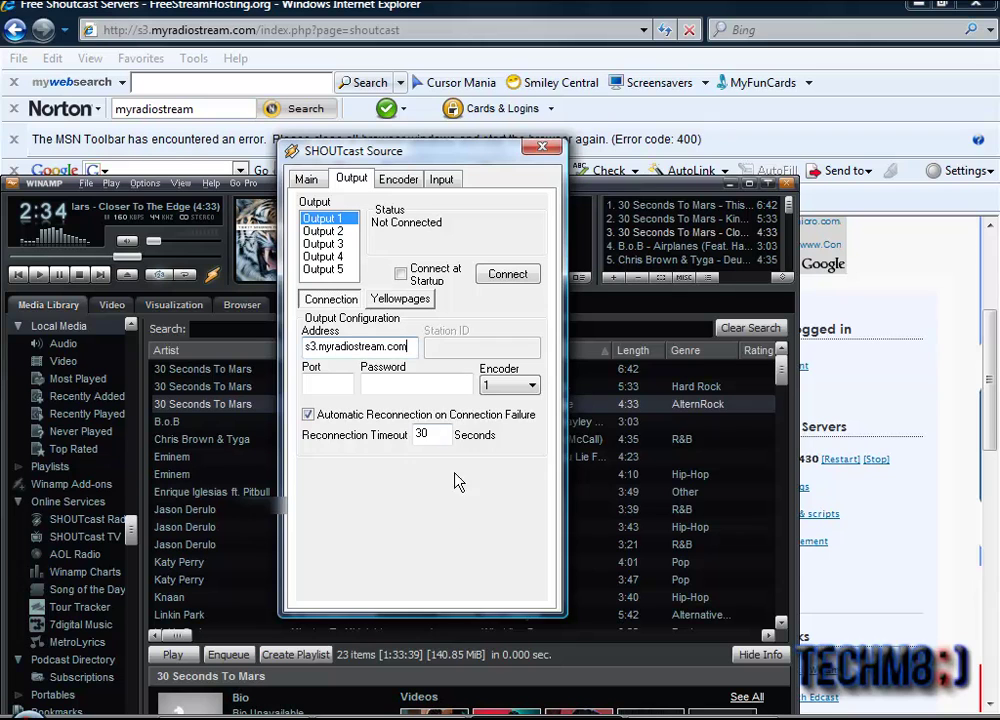
{"action": "right_click", "coordinate": [322, 384]}
{"action": "left_click", "coordinate": [379, 476]}
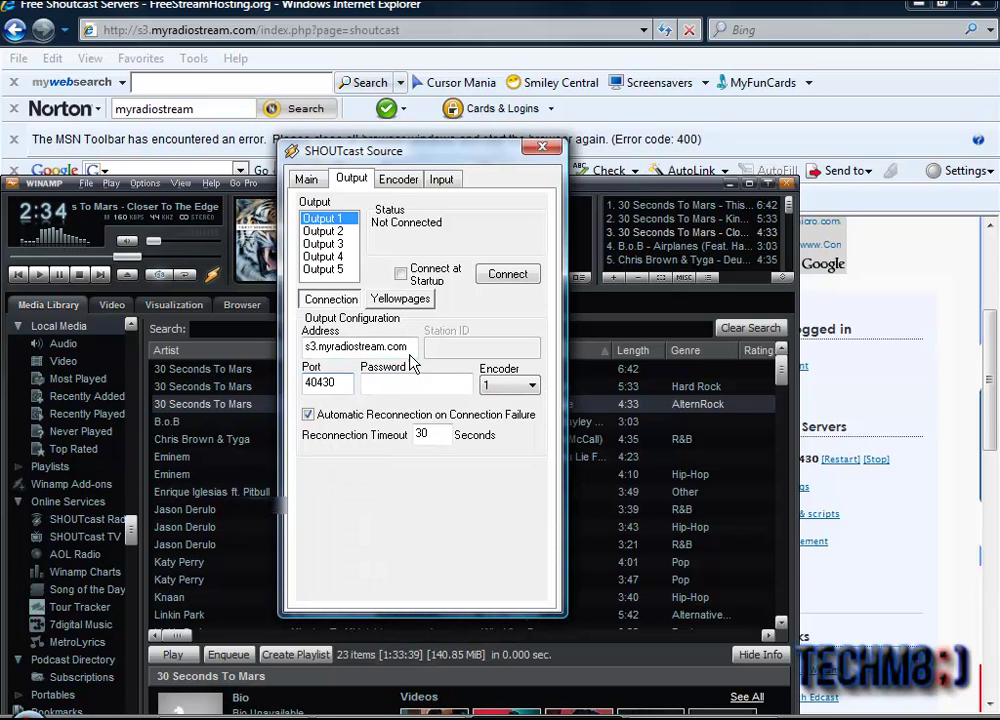
{"action": "left_click", "coordinate": [381, 383]}
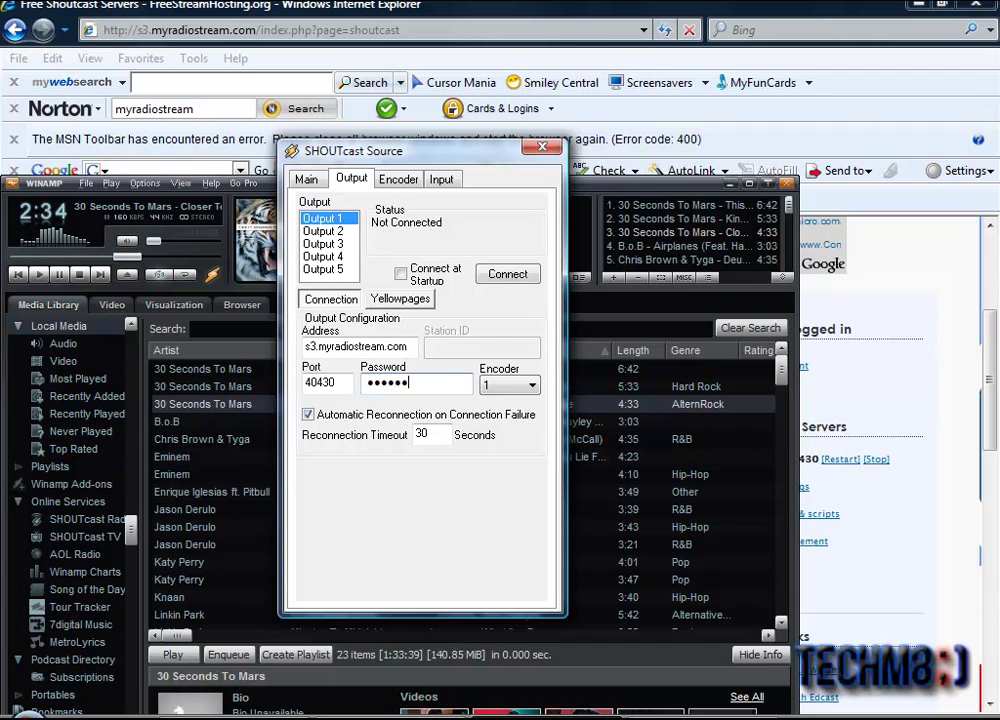
Step: Type the station description in Yellowpages, then open the hosting page's tune-in links and scripts
{"action": "left_click", "coordinate": [400, 299]}
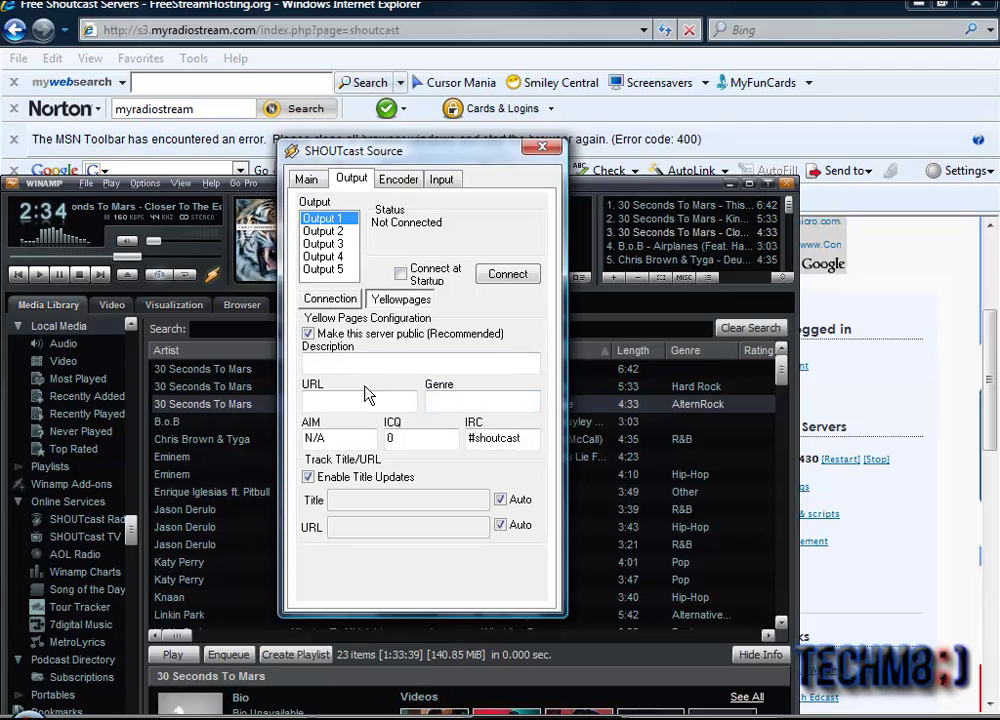
{"action": "left_click", "coordinate": [340, 360]}
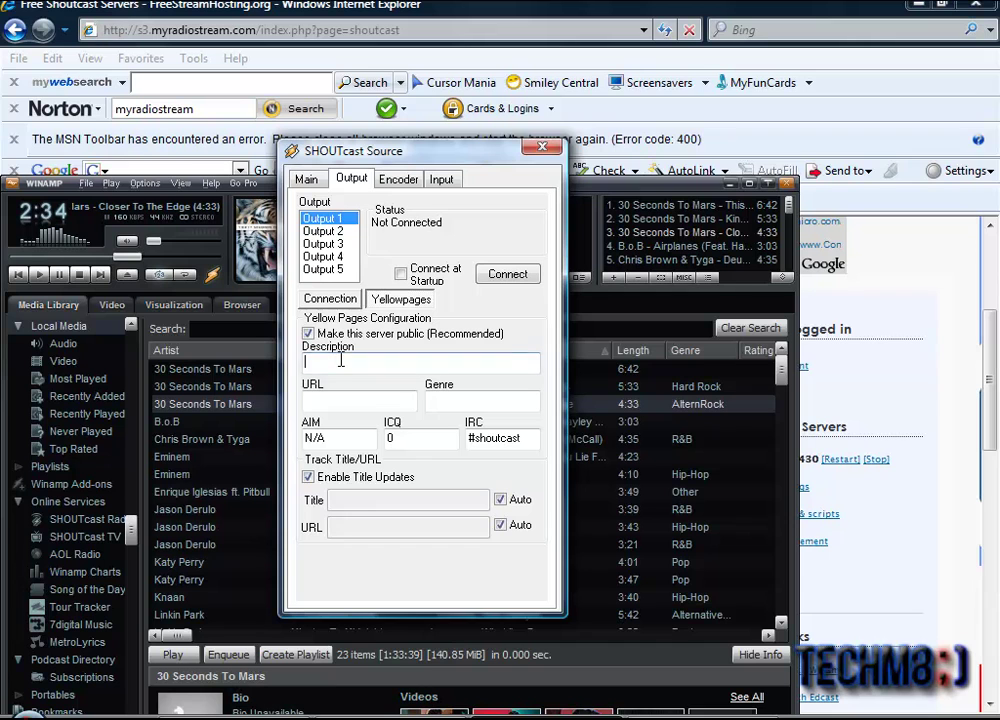
{"action": "type", "text": "Justin's Radi"}
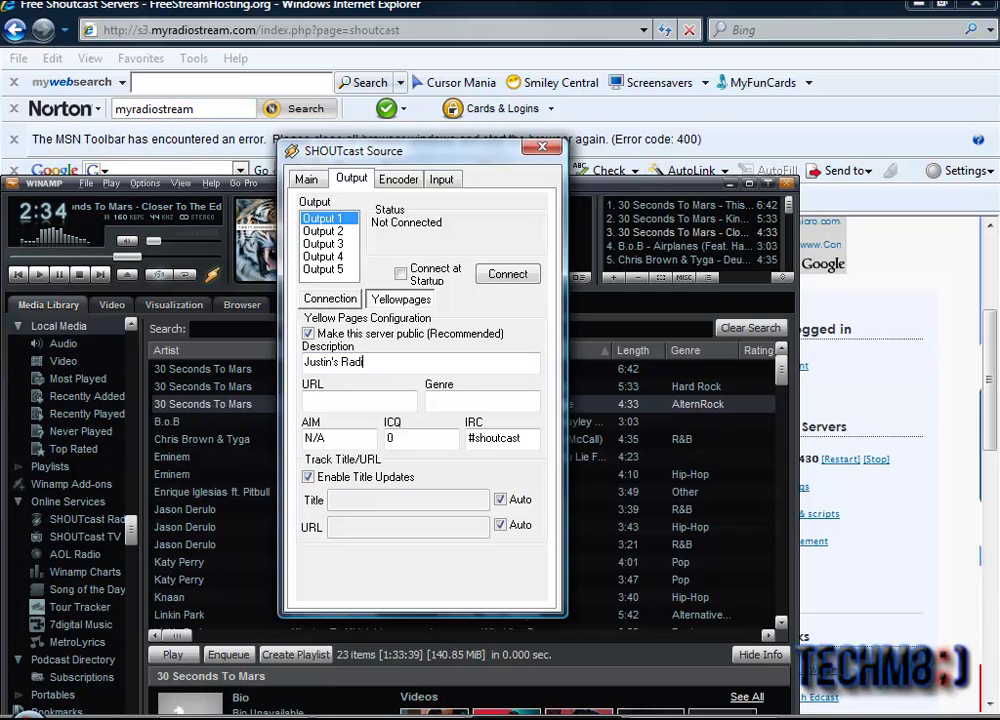
{"action": "type", "text": "o"}
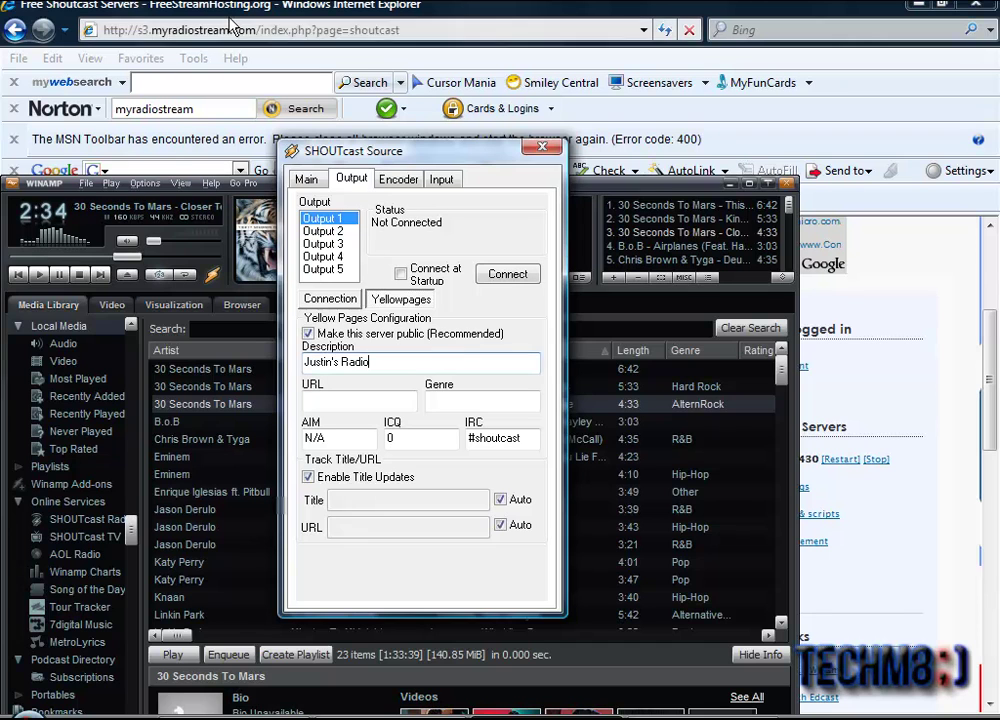
{"action": "left_click", "coordinate": [227, 18]}
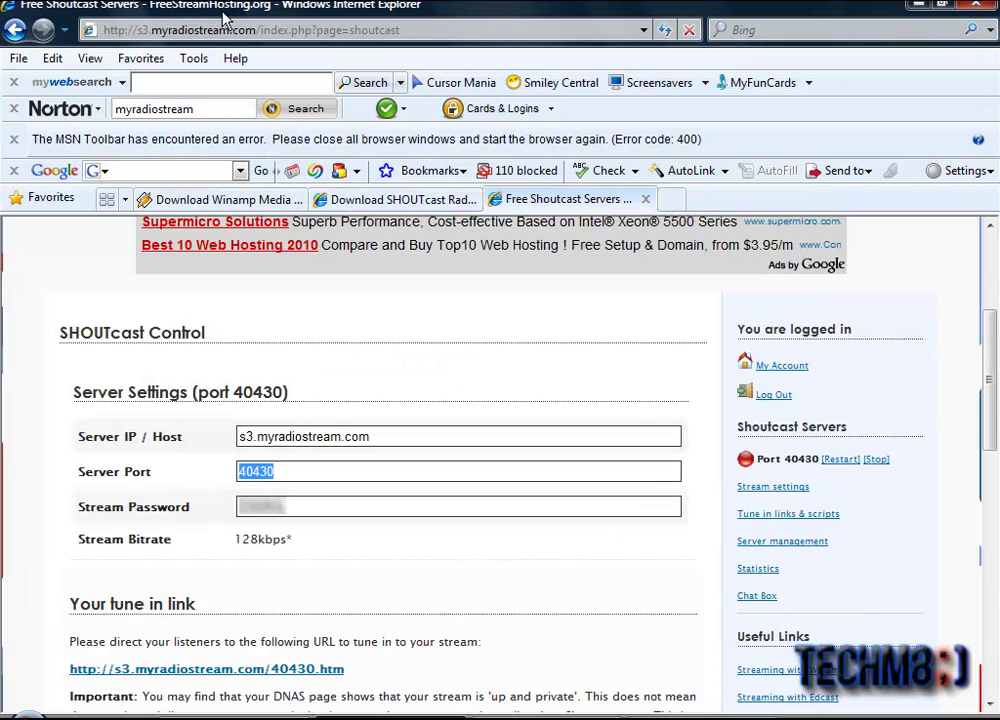
{"action": "left_click", "coordinate": [771, 519]}
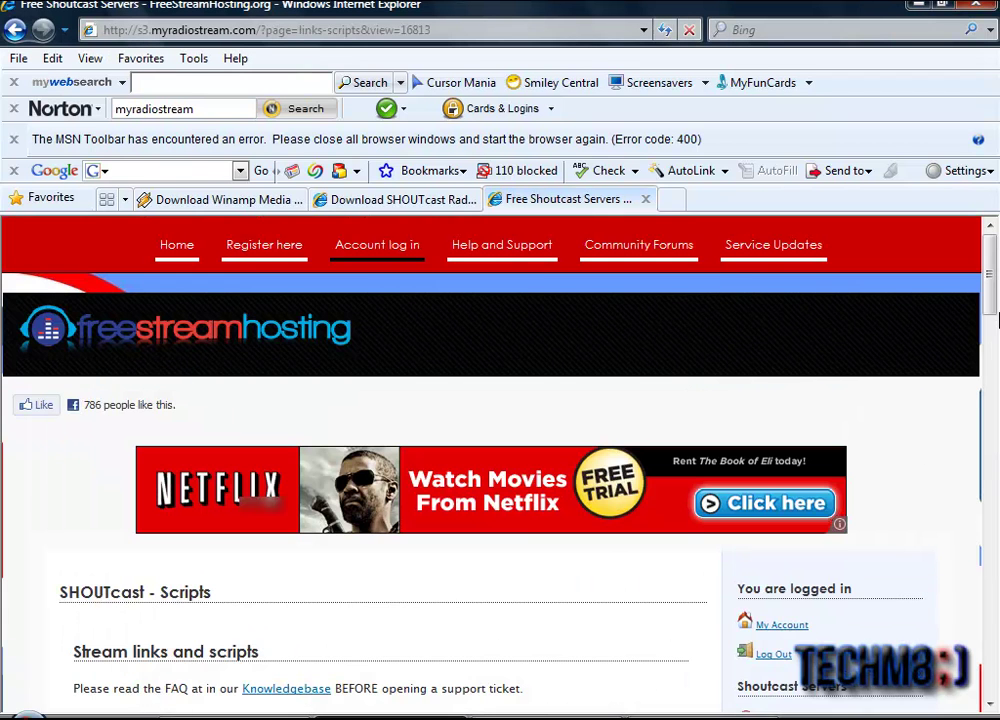
Step: Paste the 40430.htm player link as the directory URL and set the genre to Rock
{"action": "left_click_drag", "start_coordinate": [996, 318], "coordinate": [991, 372]}
{"action": "scroll", "coordinate": [190, 500], "scroll_direction": "up", "scroll_amount": 1}
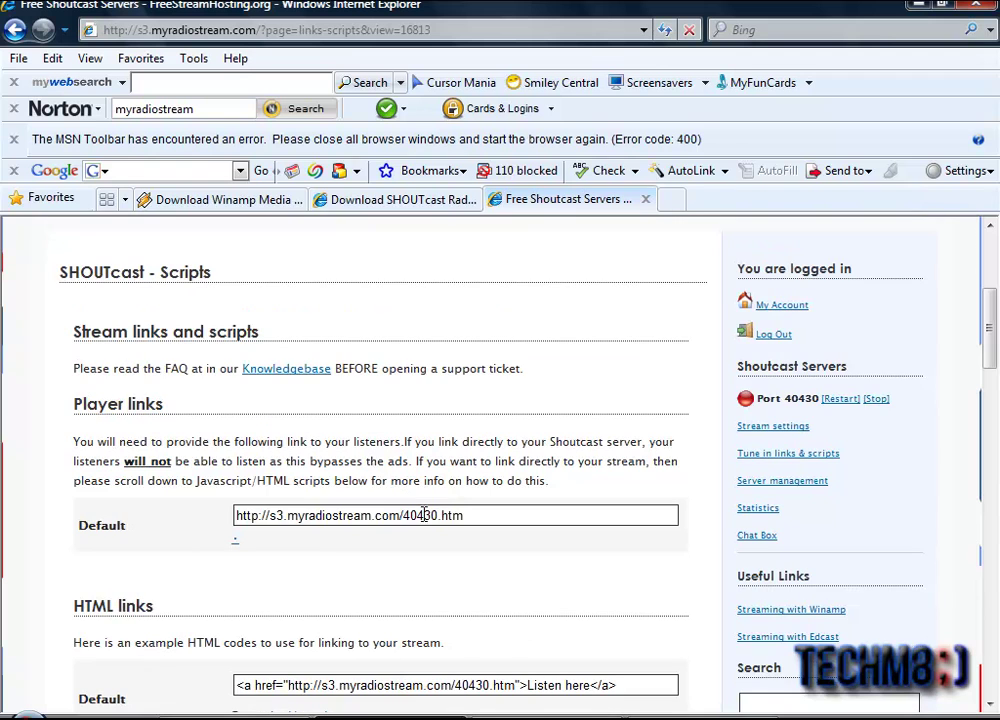
{"action": "right_click", "coordinate": [268, 520]}
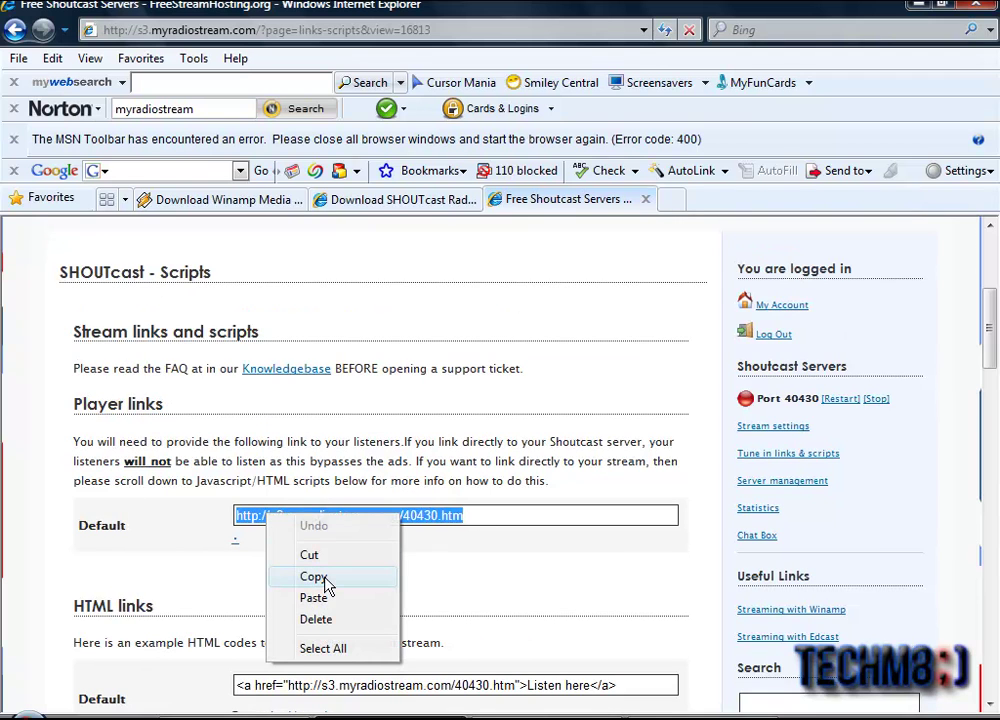
{"action": "left_click", "coordinate": [313, 577]}
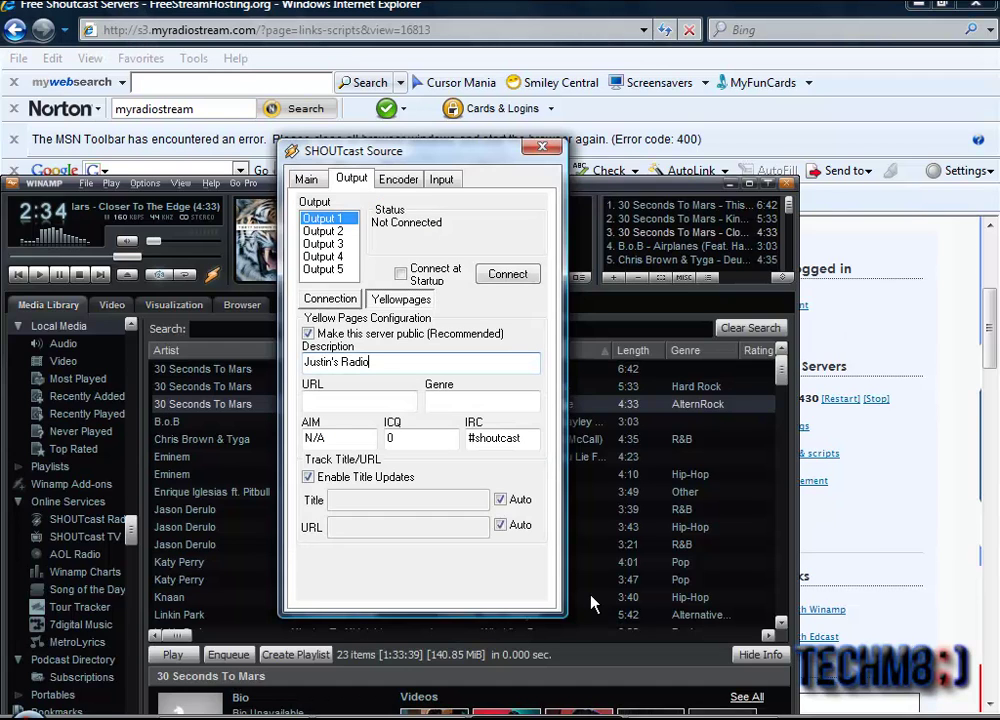
{"action": "right_click", "coordinate": [310, 402]}
{"action": "left_click", "coordinate": [405, 484]}
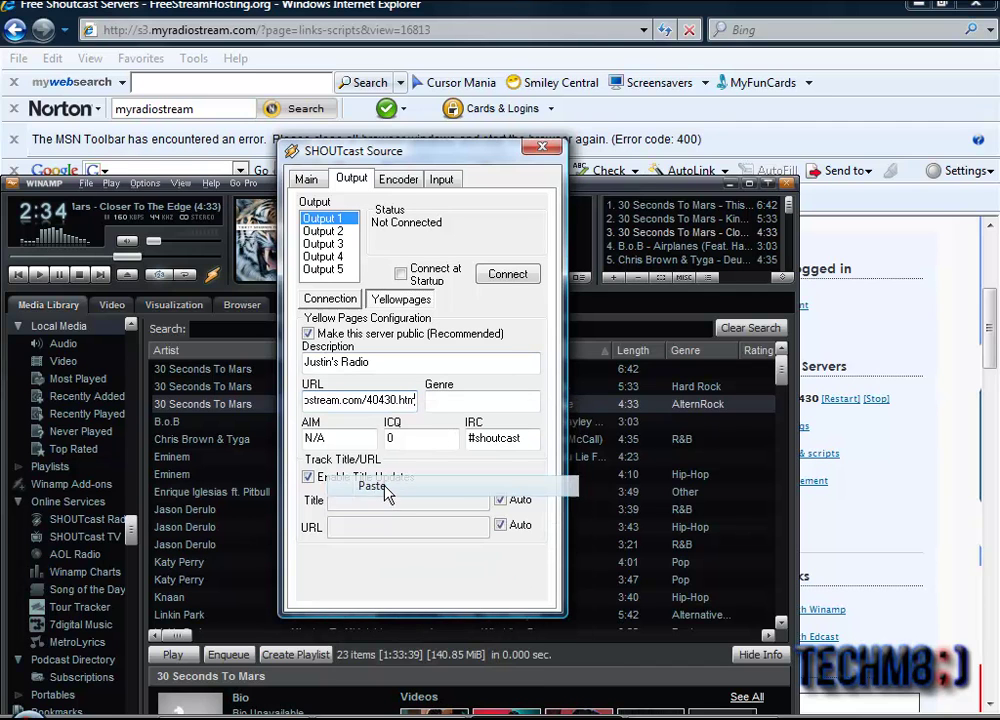
{"action": "left_click", "coordinate": [450, 401]}
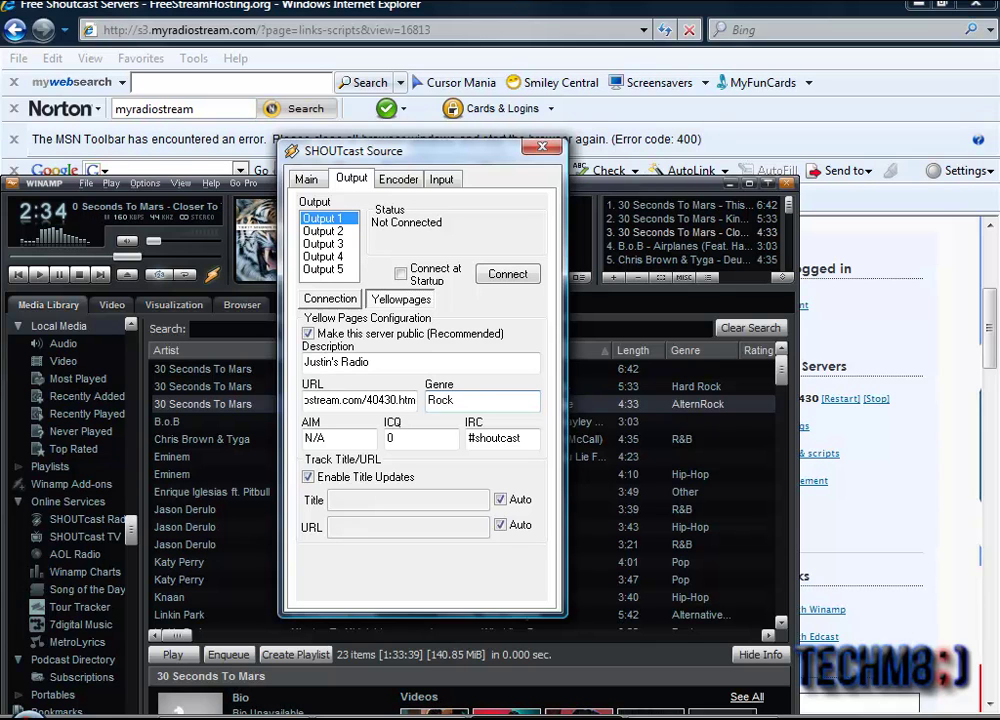
{"action": "left_click", "coordinate": [346, 302]}
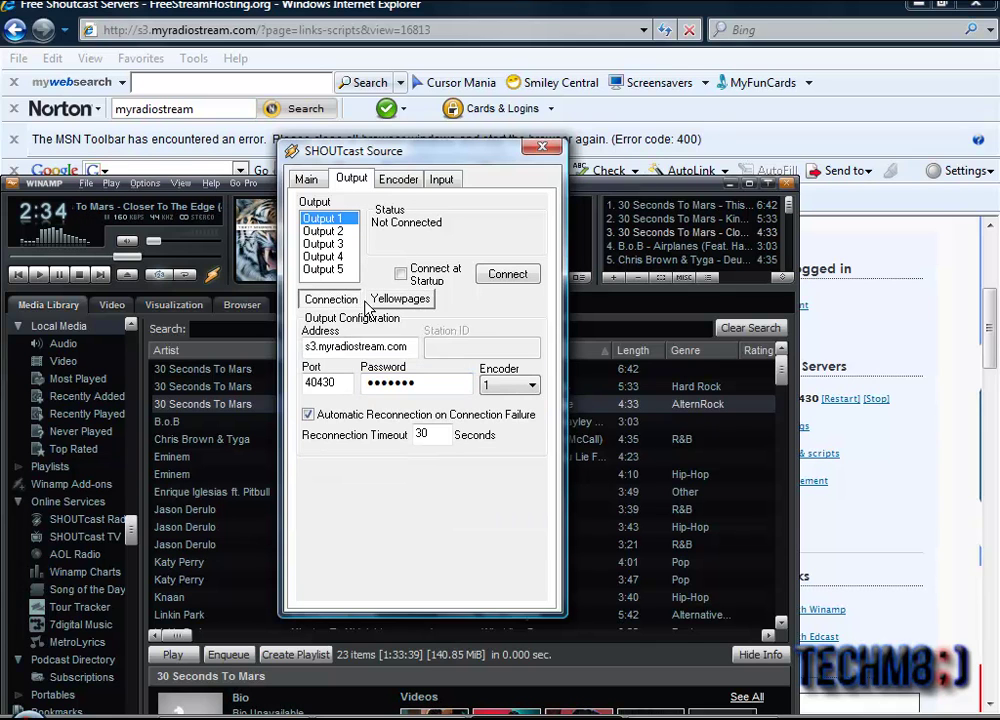
Step: Switch the encoder type to MP3 at 24kbps, 22.050kHz mono
{"action": "left_click", "coordinate": [385, 300]}
{"action": "left_click", "coordinate": [399, 180]}
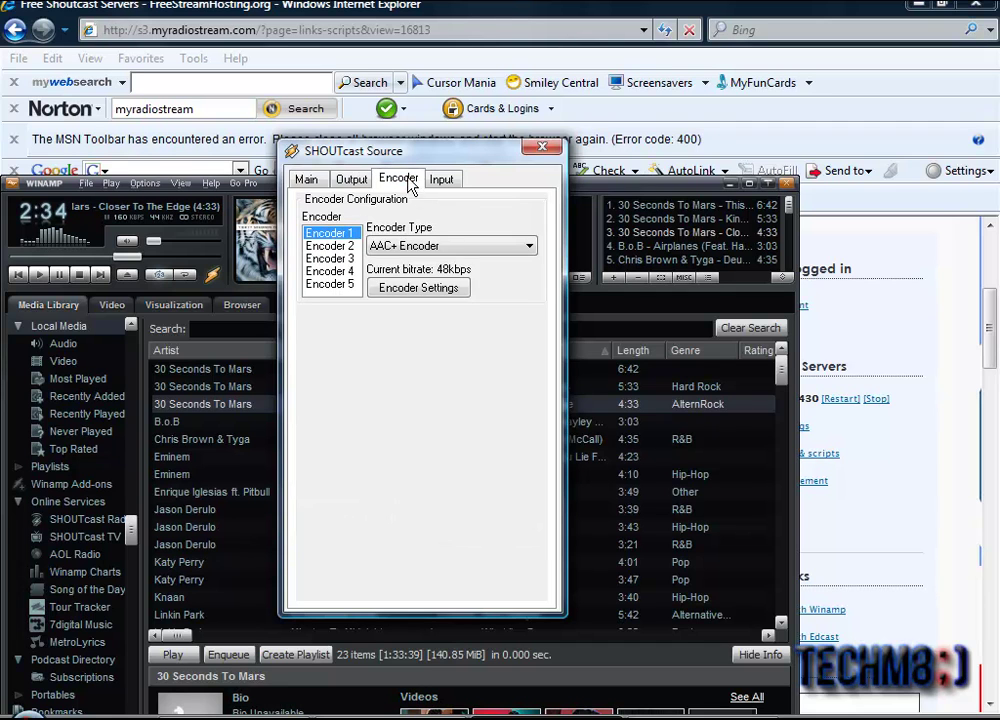
{"action": "left_click", "coordinate": [405, 247]}
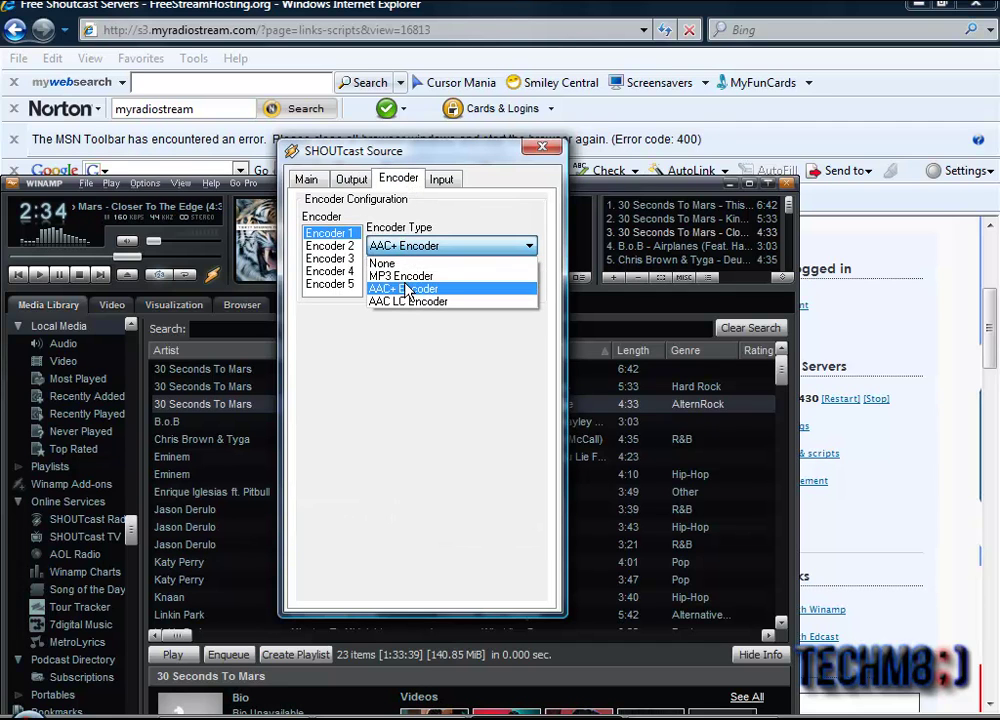
{"action": "left_click", "coordinate": [405, 276]}
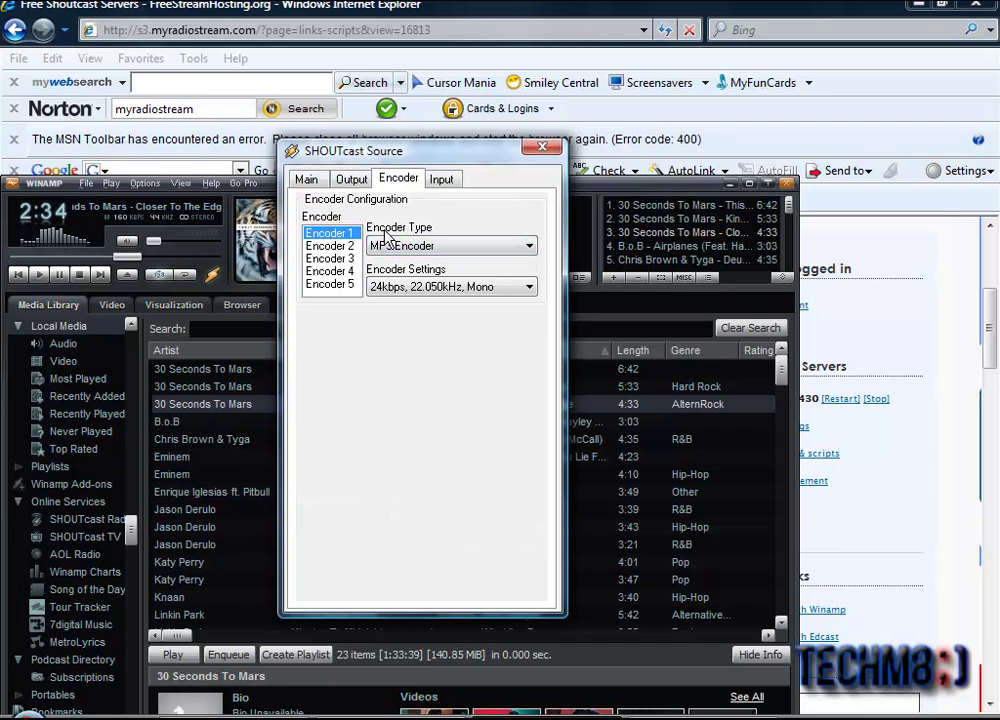
{"action": "left_click", "coordinate": [352, 182]}
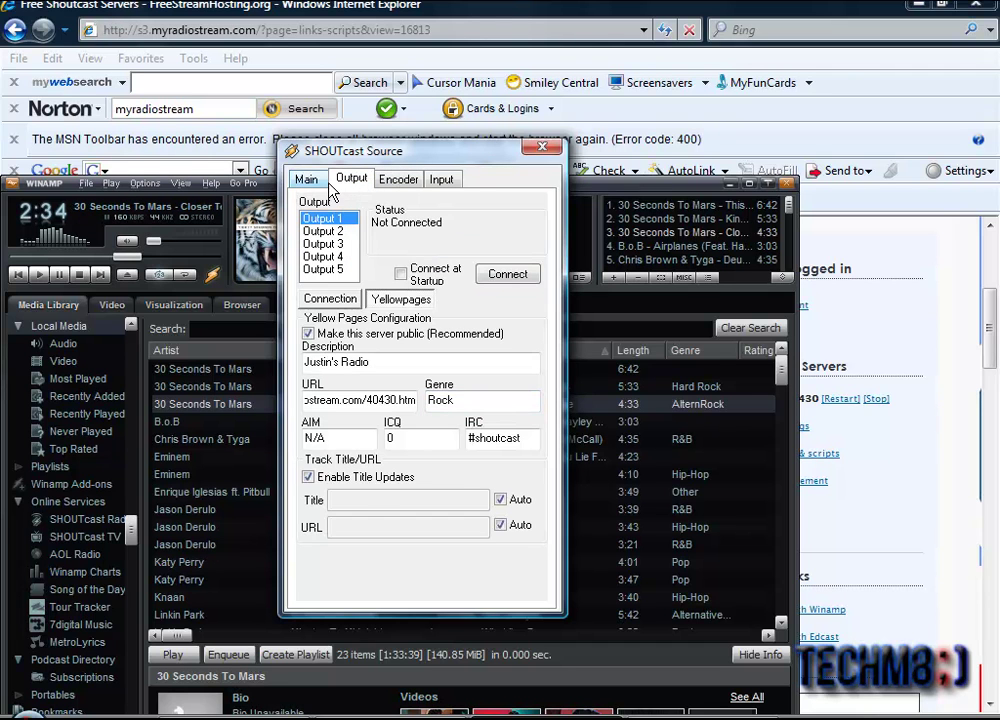
{"action": "left_click", "coordinate": [318, 184]}
{"action": "left_click", "coordinate": [351, 181]}
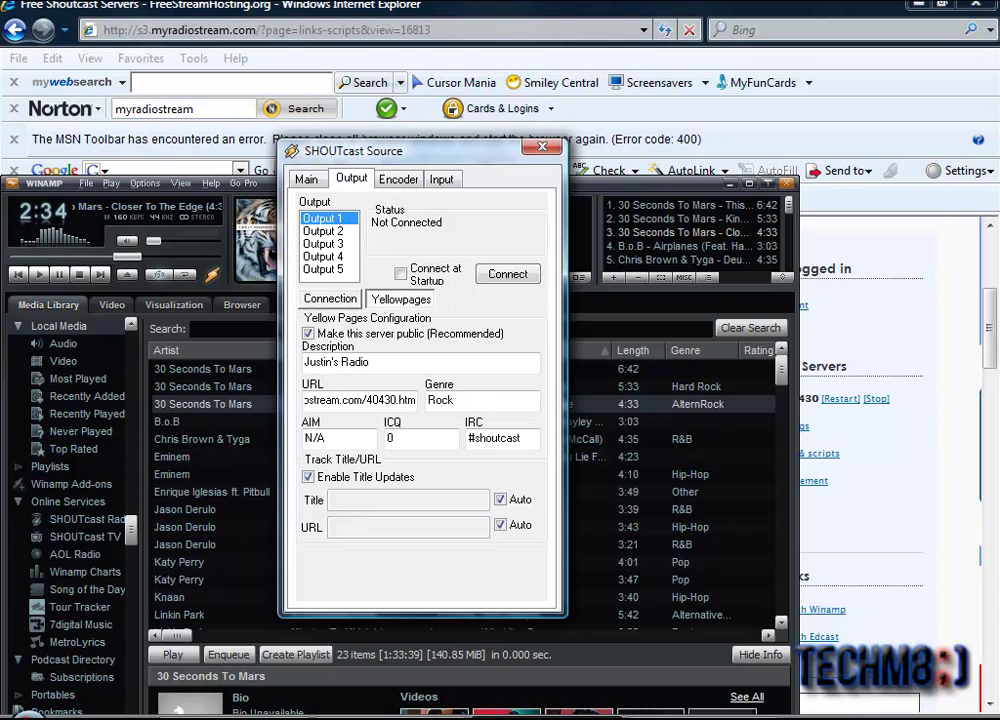
Step: Try connecting to the streaming server, which stays Not Connected, and return to the browser
{"action": "left_click", "coordinate": [800, 472]}
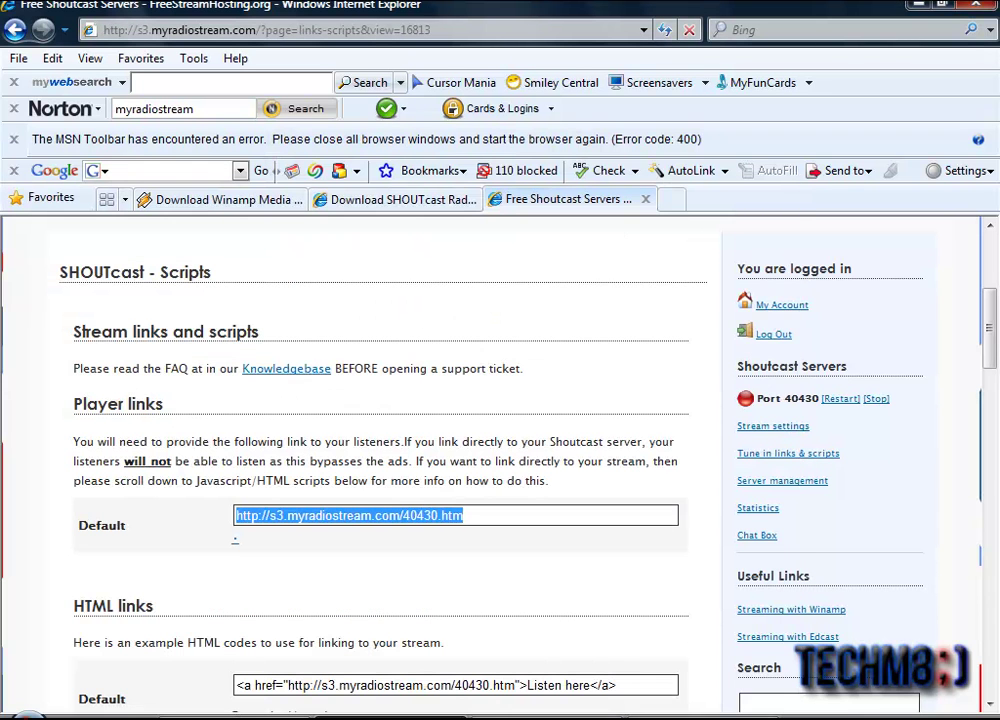
{"action": "key", "text": "alt+Tab"}
{"action": "left_click_drag", "start_coordinate": [424, 160], "coordinate": [409, 212]}
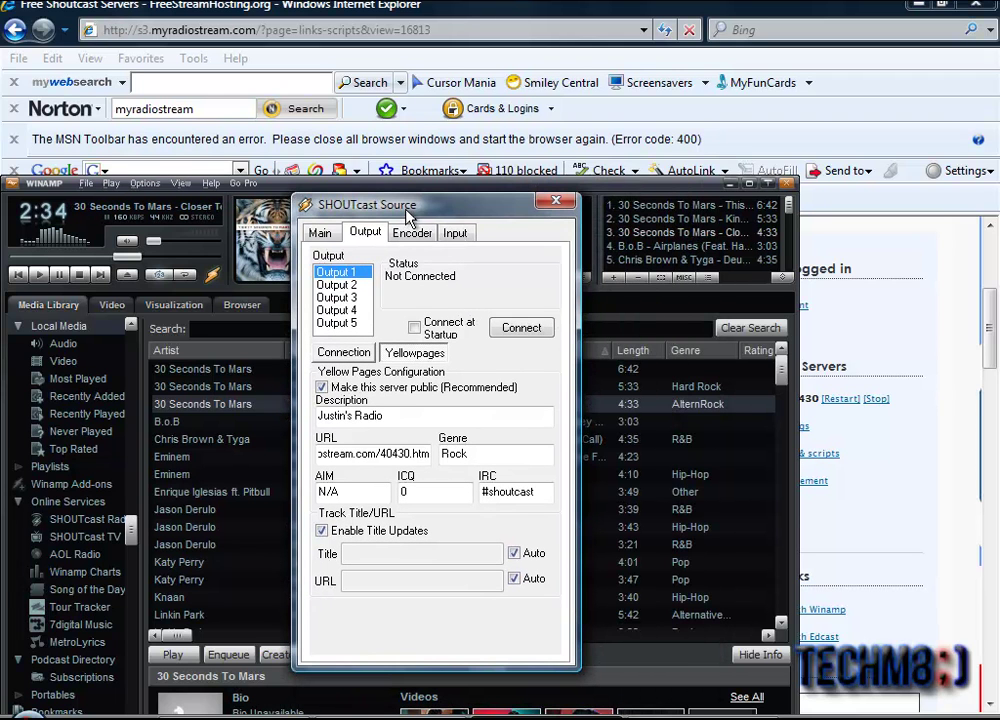
{"action": "left_click", "coordinate": [522, 329]}
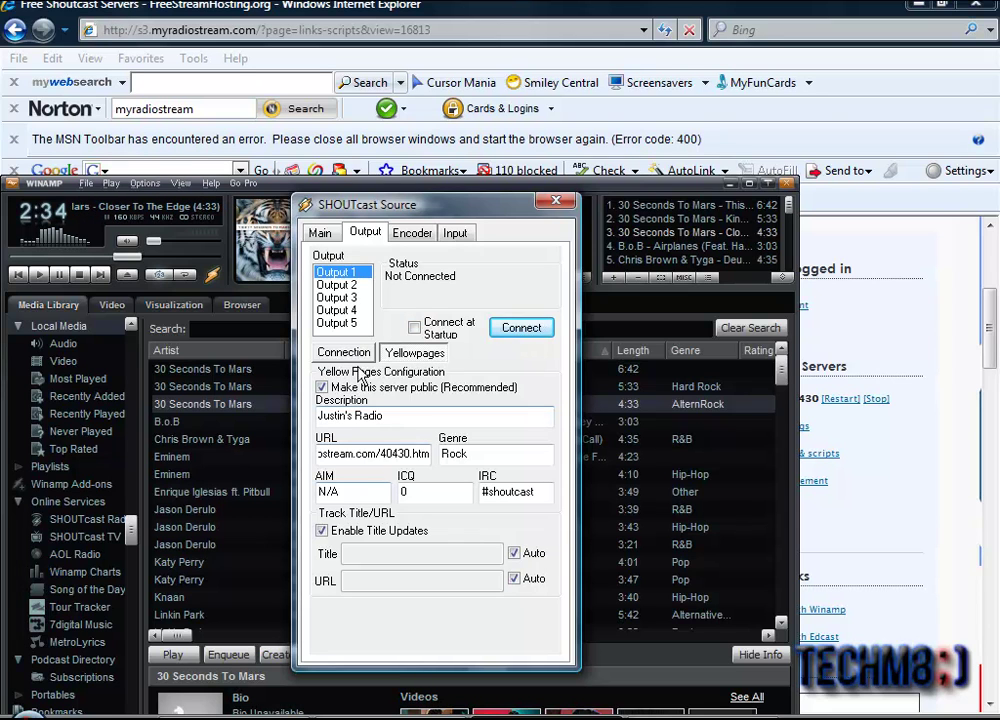
{"action": "left_click", "coordinate": [245, 10]}
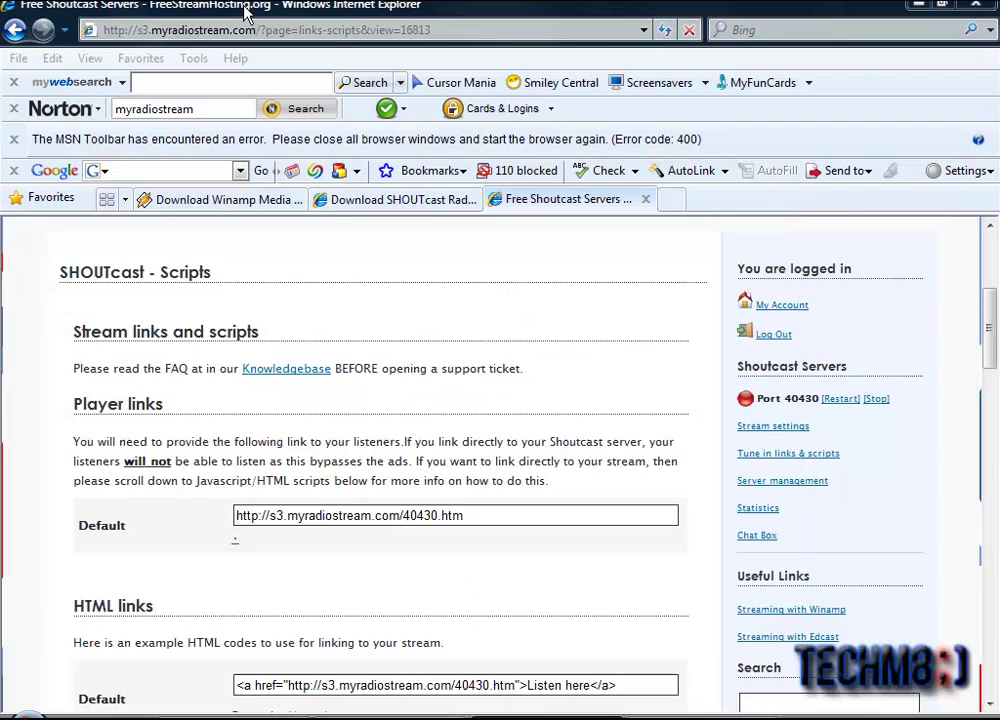
Step: Restart the FreeStreamHosting SHOUTcast server on port 40430
{"action": "left_click", "coordinate": [490, 518]}
{"action": "scroll", "coordinate": [678, 497], "scroll_direction": "up", "scroll_amount": 5}
{"action": "scroll", "coordinate": [678, 497], "scroll_direction": "down", "scroll_amount": 3}
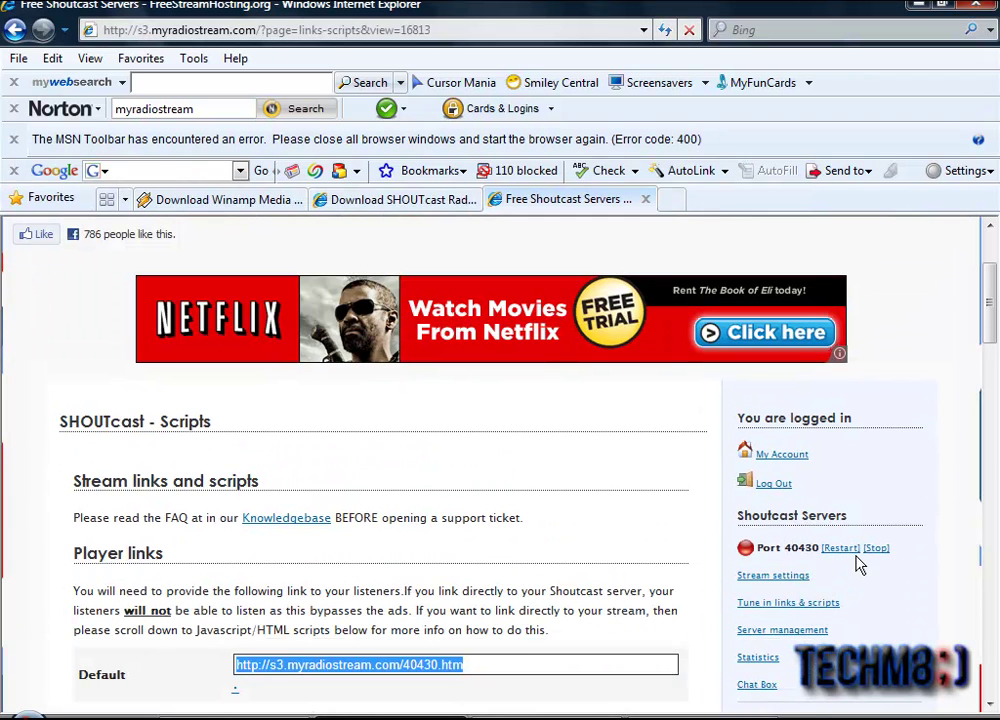
{"action": "left_click", "coordinate": [836, 549]}
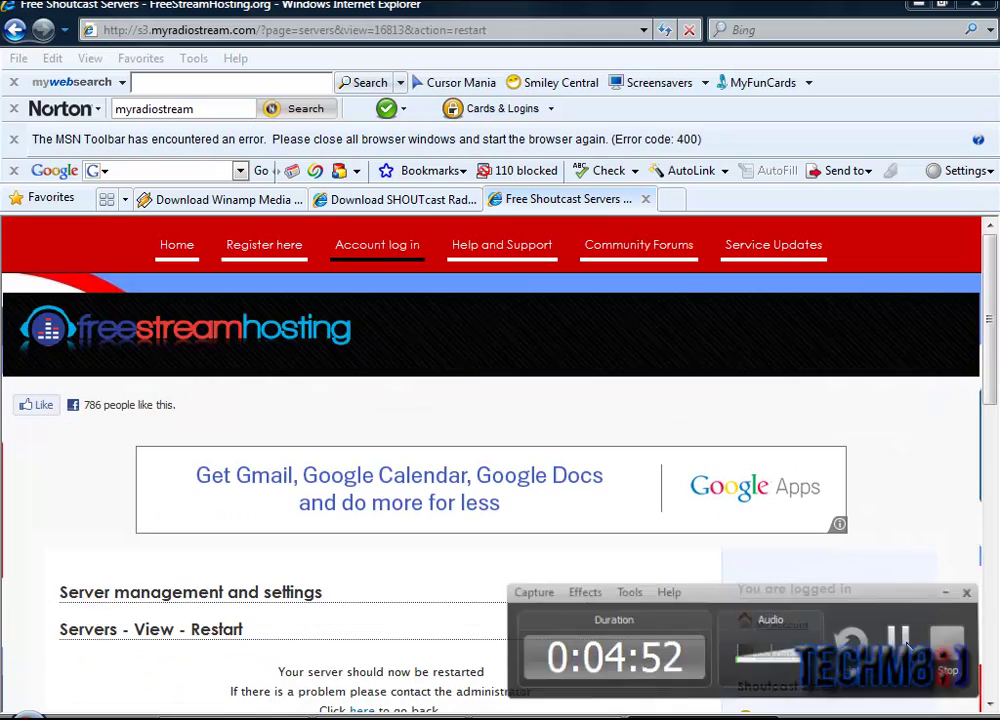
{"action": "left_click_drag", "start_coordinate": [985, 380], "coordinate": [983, 462]}
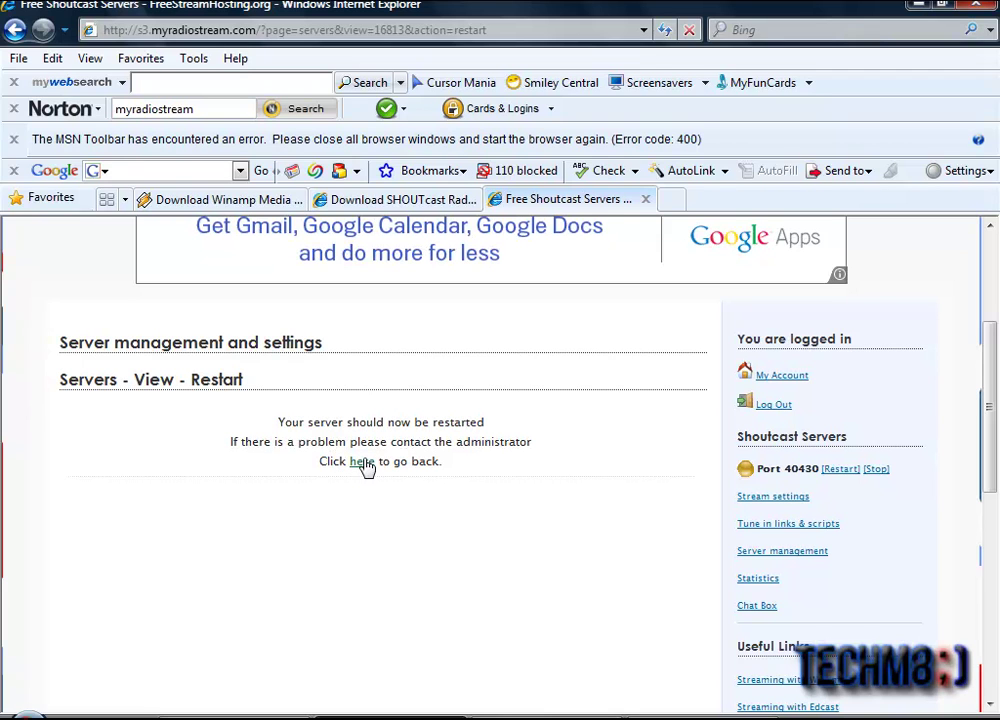
Step: Return to the Scripts page and bring Winamp's SHOUTcast Source window back up
{"action": "left_click", "coordinate": [363, 466]}
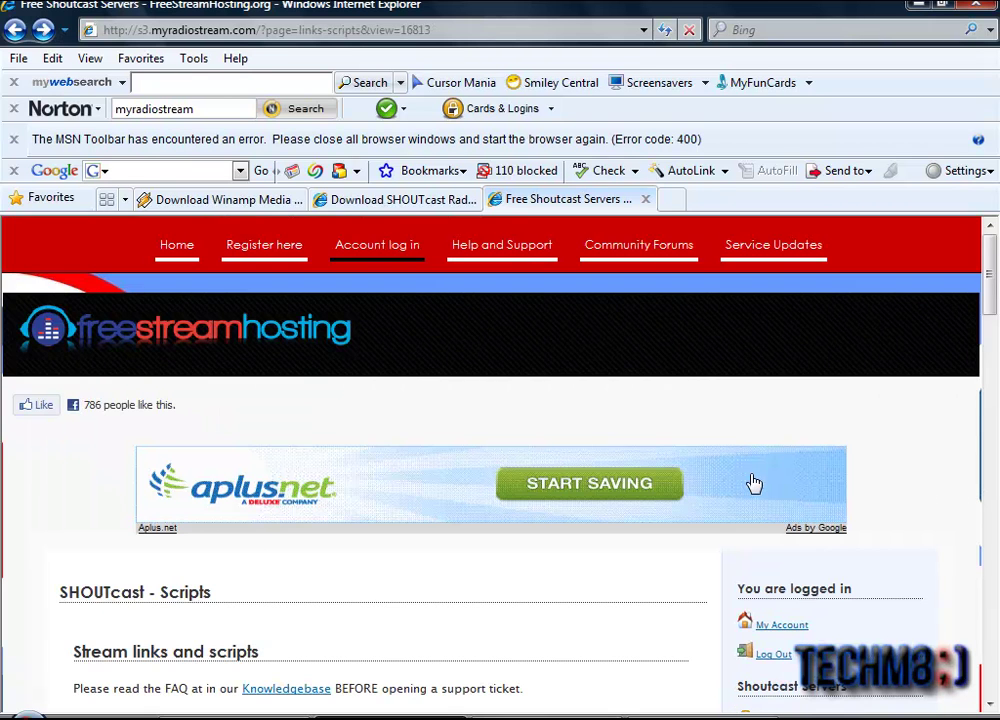
{"action": "scroll", "coordinate": [754, 483], "scroll_direction": "down", "scroll_amount": 3}
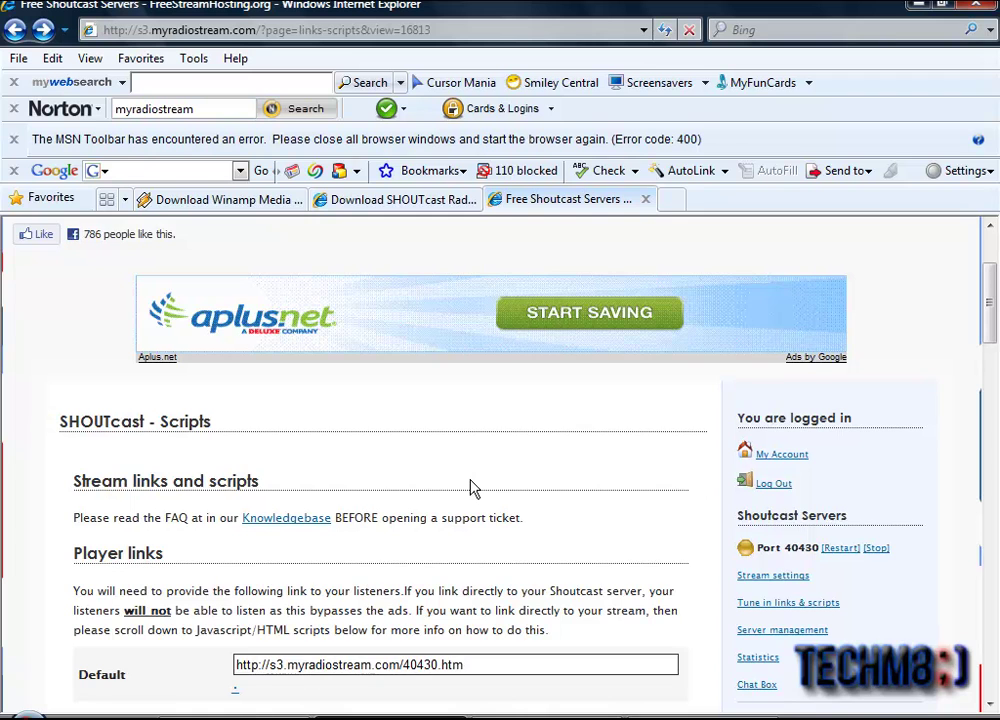
{"action": "scroll", "coordinate": [474, 489], "scroll_direction": "down", "scroll_amount": 1}
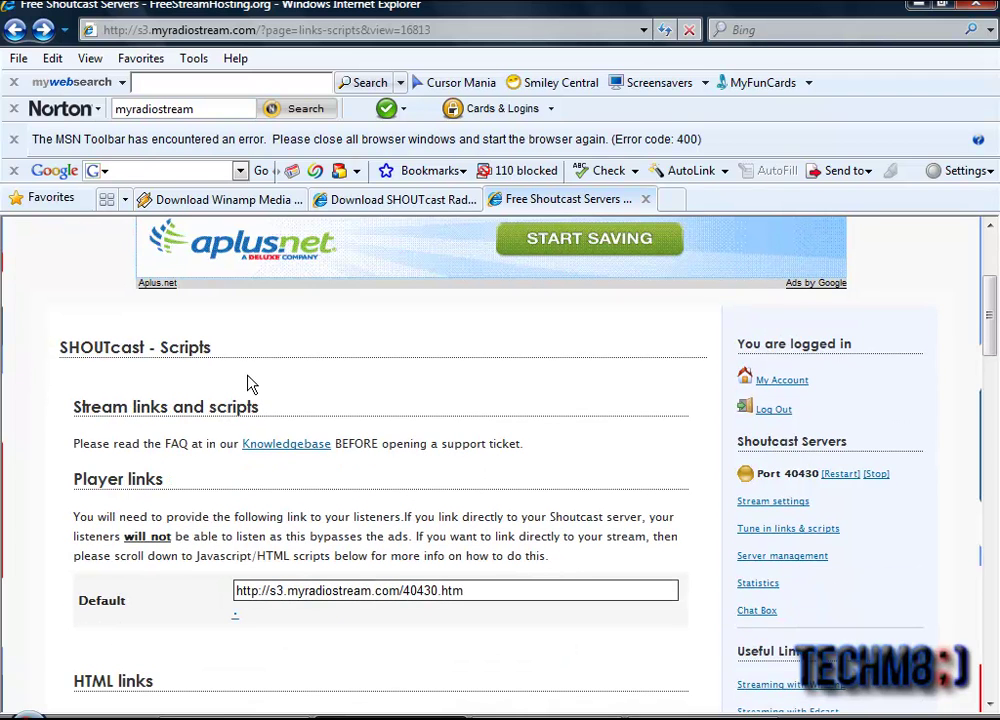
{"action": "scroll", "coordinate": [250, 385], "scroll_direction": "down", "scroll_amount": 2}
{"action": "scroll", "coordinate": [339, 359], "scroll_direction": "up", "scroll_amount": 2}
{"action": "scroll", "coordinate": [339, 422], "scroll_direction": "down", "scroll_amount": 2}
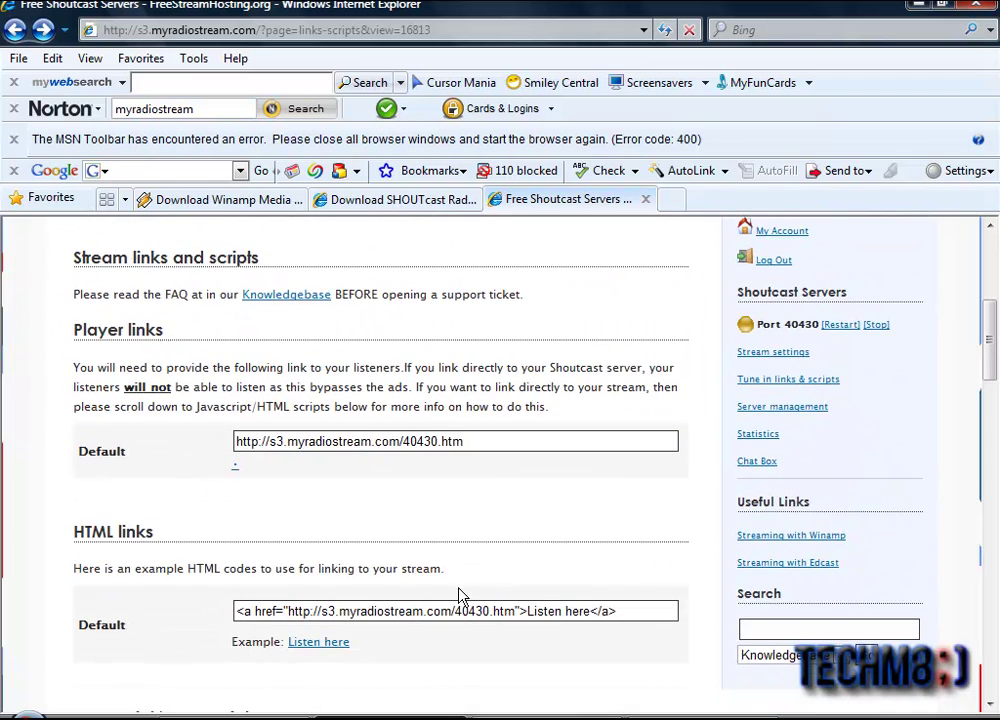
{"action": "key", "text": "alt+Tab"}
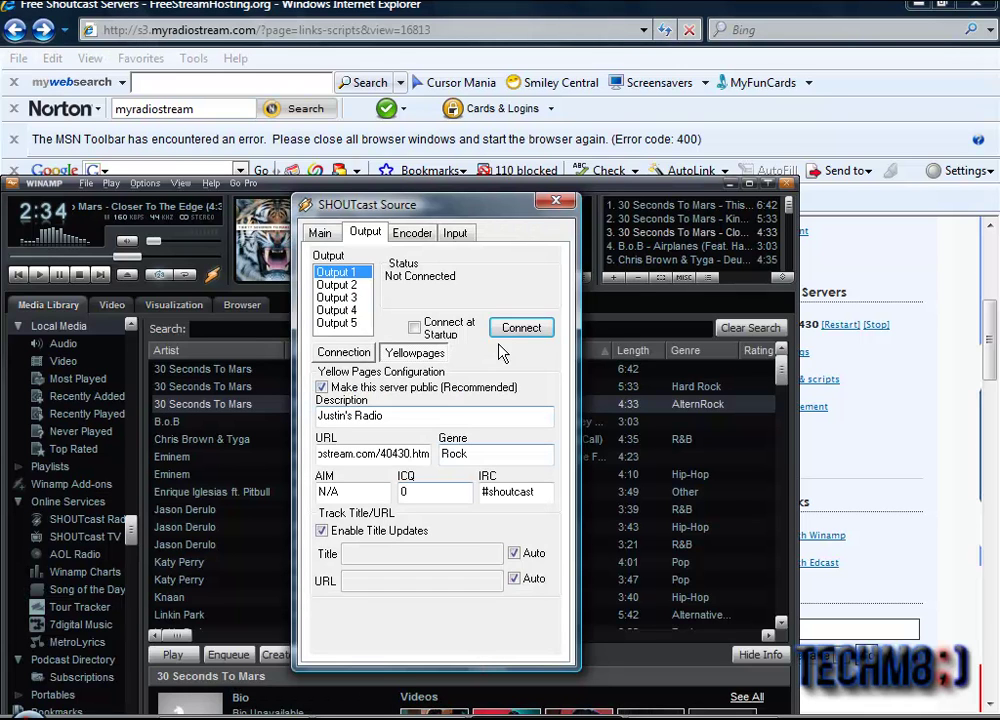
Step: Connect the SHOUTcast source to the server and play B.o.B's Airplanes
{"action": "left_click", "coordinate": [507, 331]}
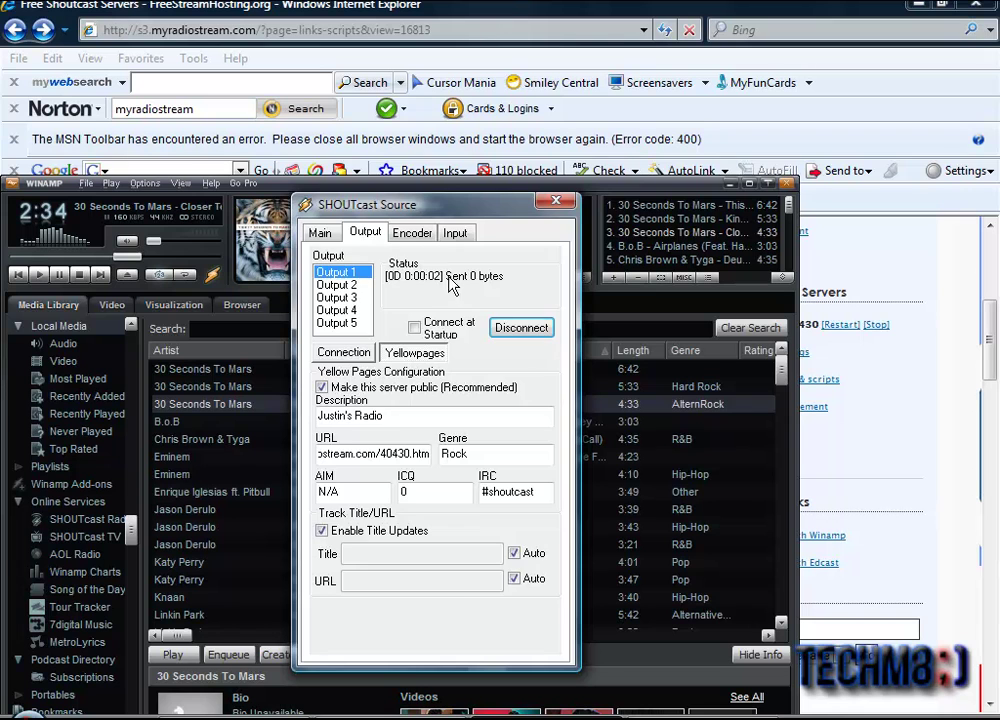
{"action": "left_click", "coordinate": [320, 232]}
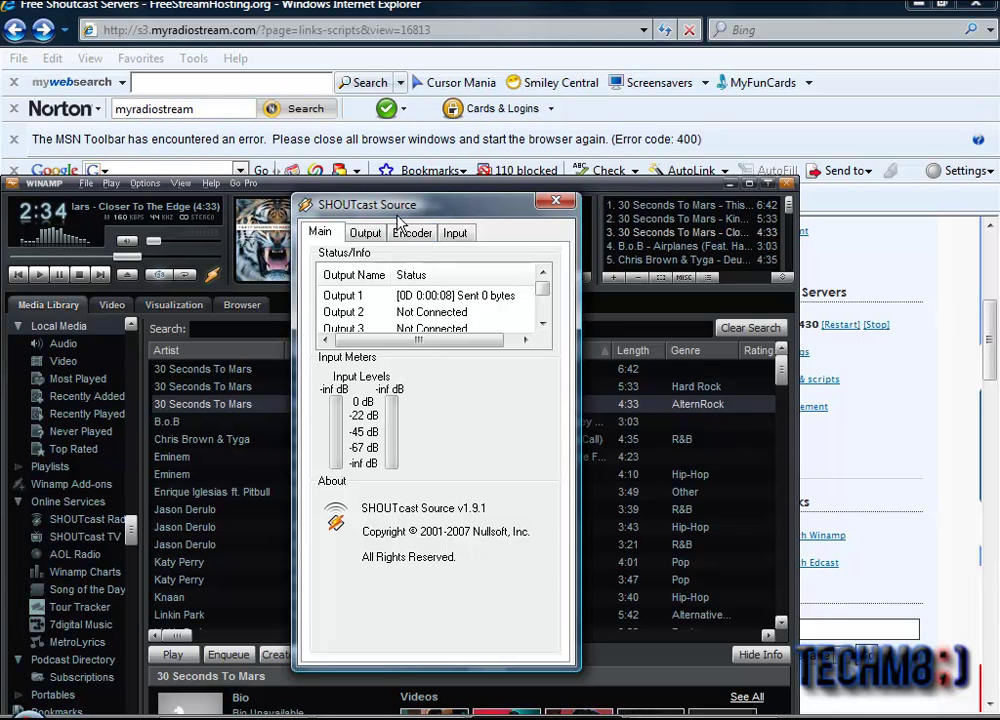
{"action": "left_click", "coordinate": [182, 424]}
{"action": "double_click", "coordinate": [182, 424]}
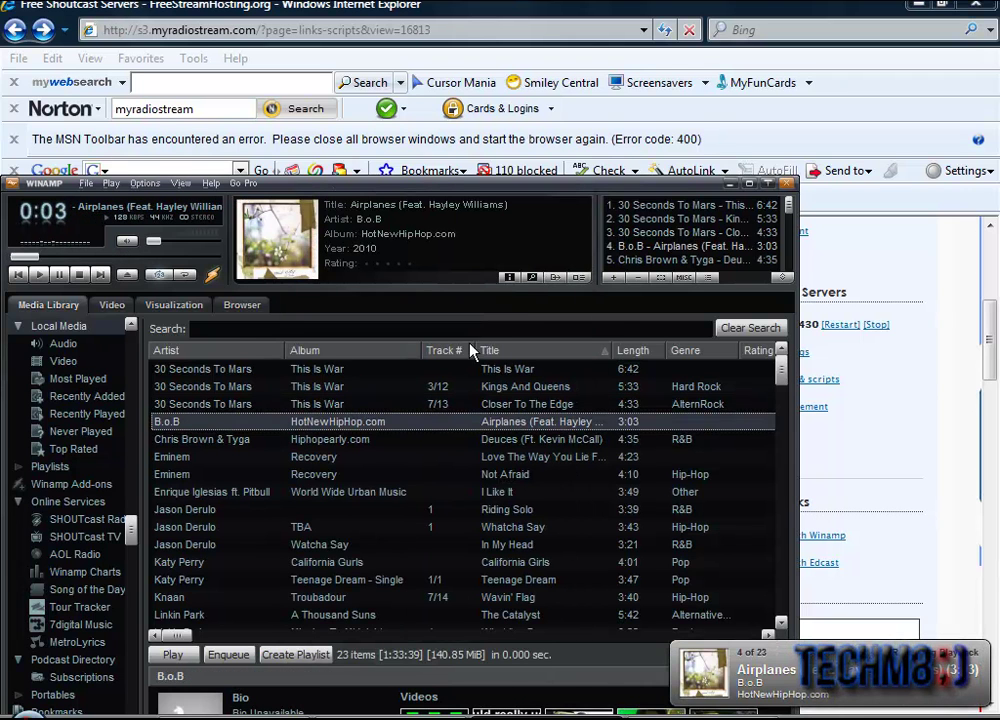
Step: Confirm on the Output tab that Output 1 is sending bytes, reviewing the encoder settings
{"action": "left_click_drag", "start_coordinate": [446, 197], "coordinate": [484, 250]}
{"action": "left_click", "coordinate": [431, 206]}
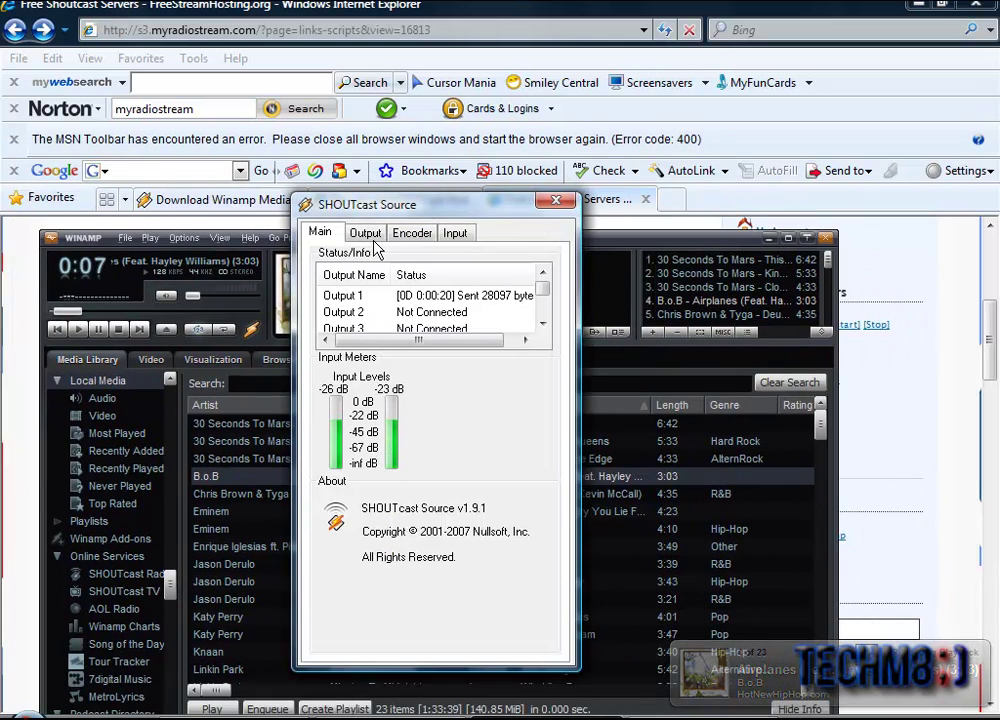
{"action": "left_click", "coordinate": [362, 235]}
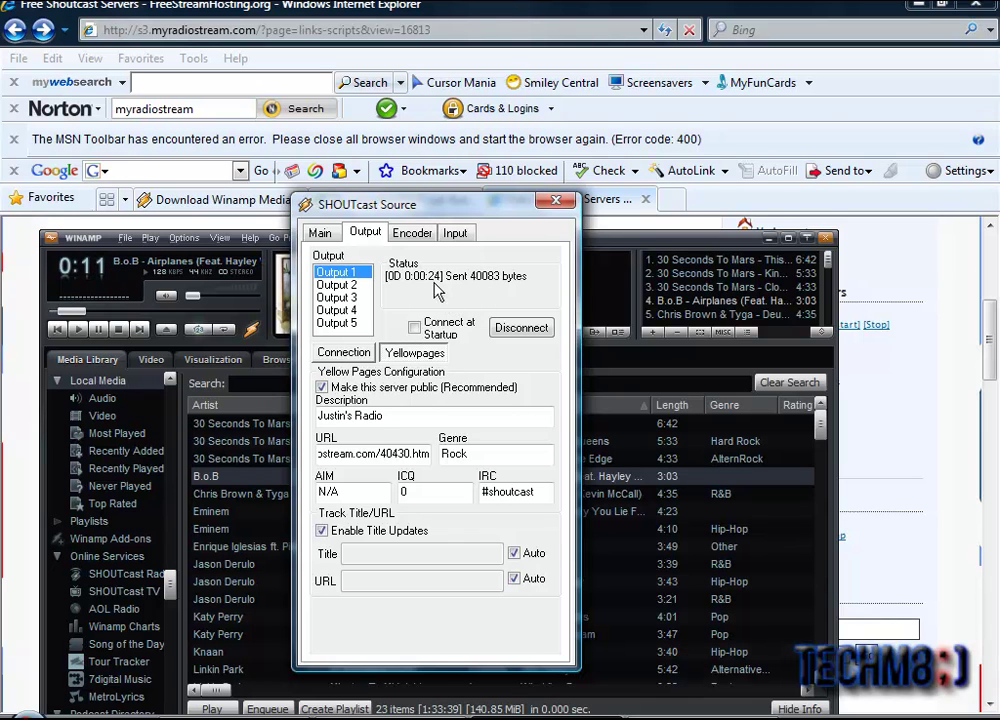
{"action": "left_click", "coordinate": [420, 232]}
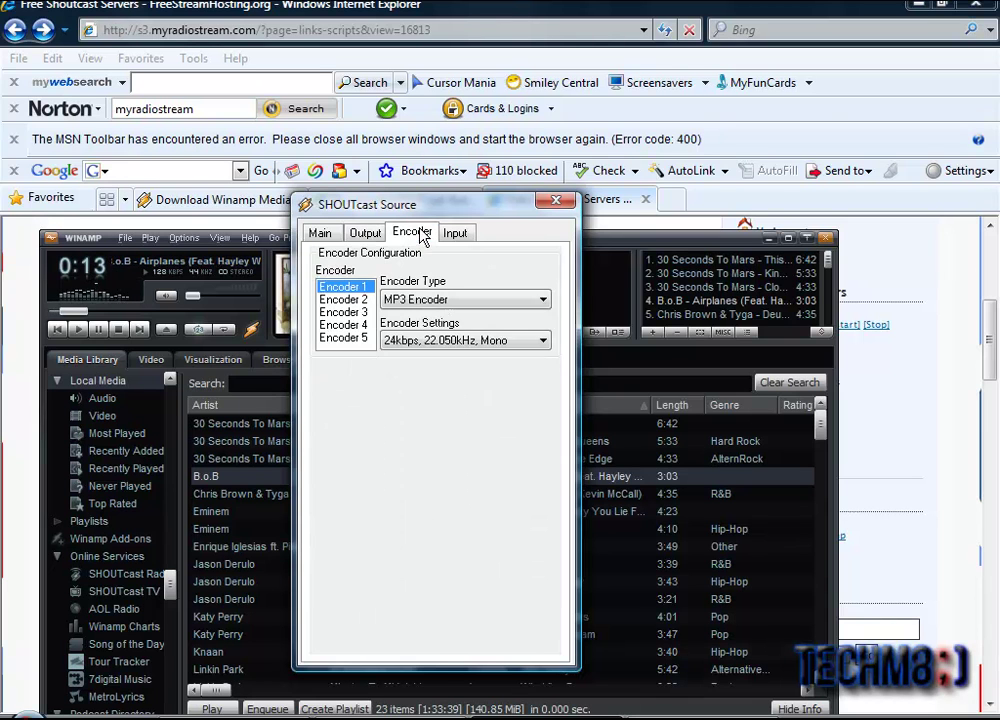
{"action": "left_click", "coordinate": [364, 234]}
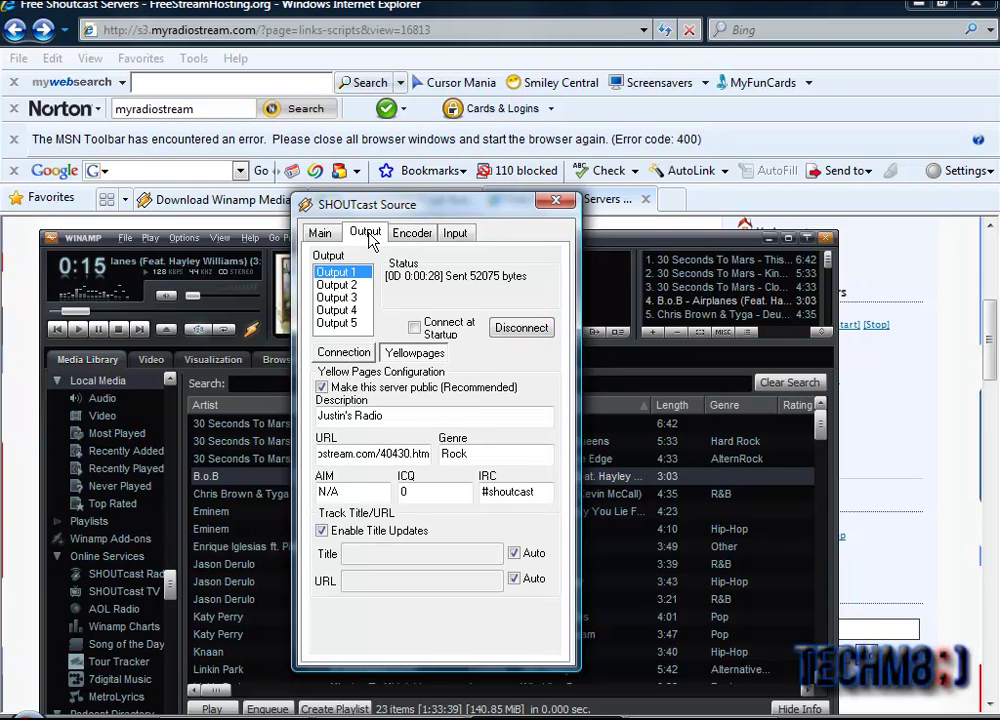
{"action": "left_click", "coordinate": [304, 10]}
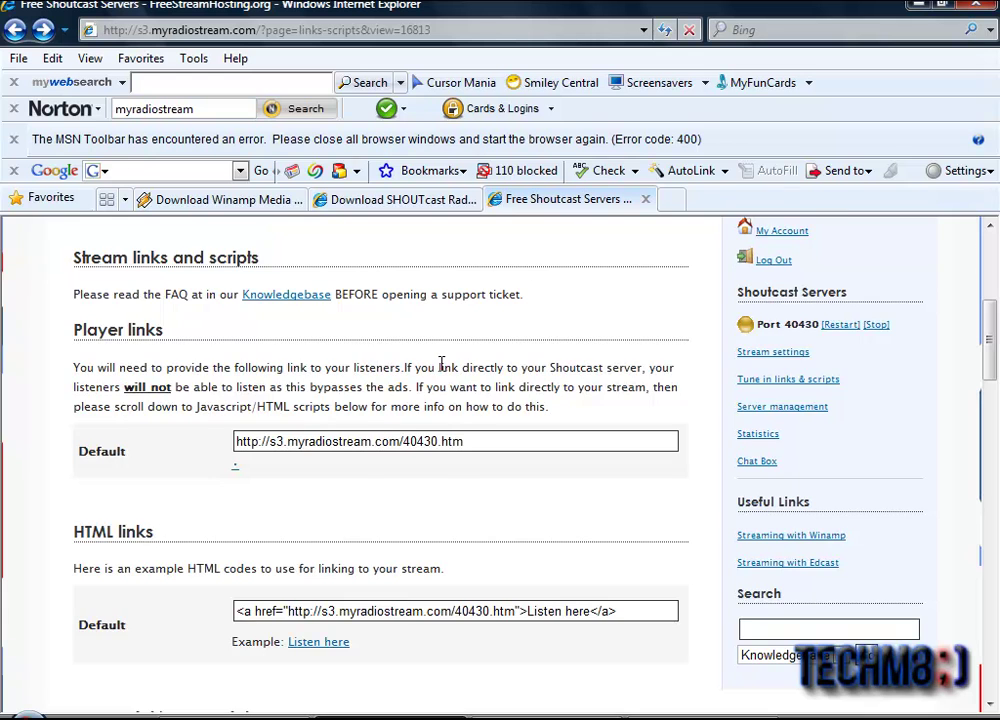
{"action": "scroll", "coordinate": [441, 363], "scroll_direction": "up", "scroll_amount": 3}
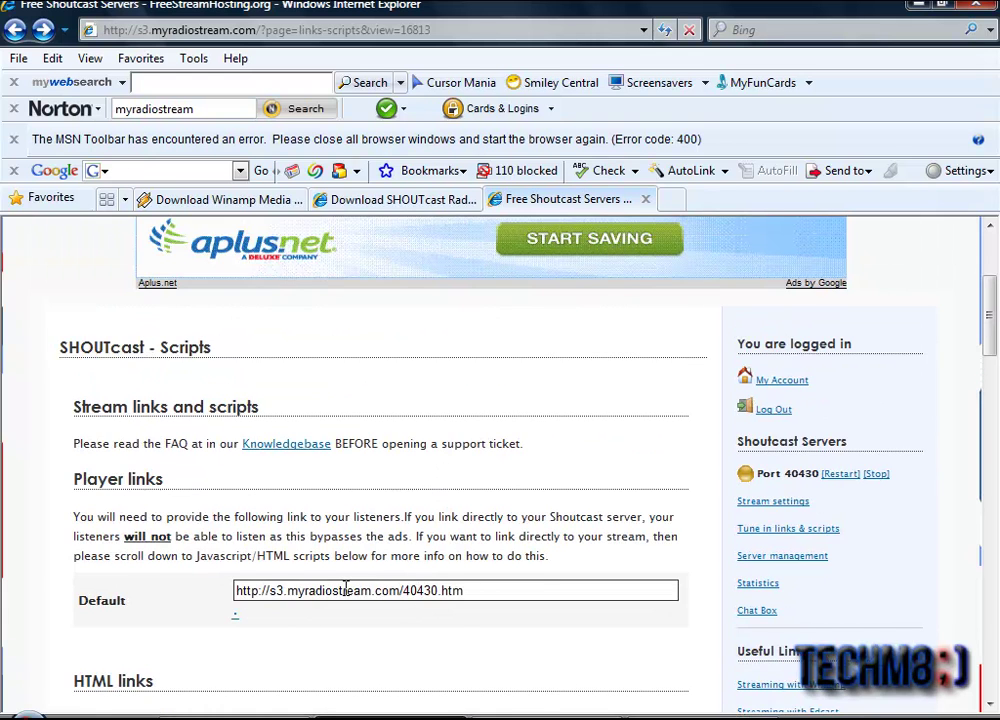
{"action": "scroll", "coordinate": [336, 580], "scroll_direction": "up", "scroll_amount": 3}
{"action": "scroll", "coordinate": [336, 580], "scroll_direction": "down", "scroll_amount": 3}
{"action": "left_click_drag", "start_coordinate": [501, 596], "coordinate": [127, 586]}
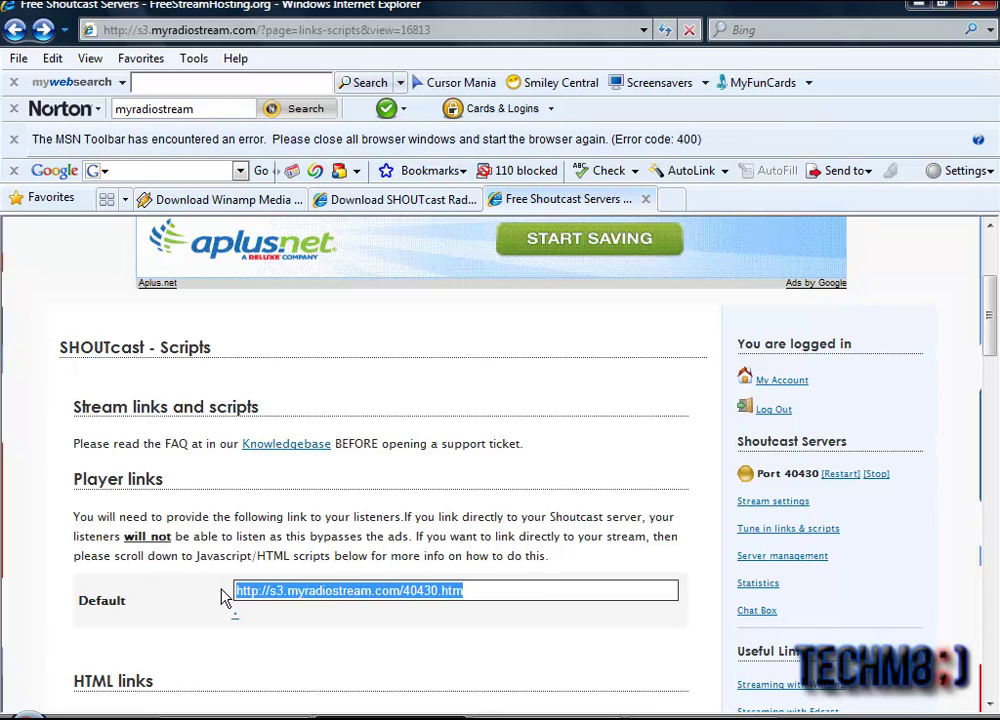
{"action": "right_click", "coordinate": [300, 597]}
{"action": "left_click", "coordinate": [343, 503]}
Step: Paste the listener link into the SHOUTcast downloads tab's address bar and load it
{"action": "left_click", "coordinate": [672, 199]}
{"action": "left_click", "coordinate": [433, 29]}
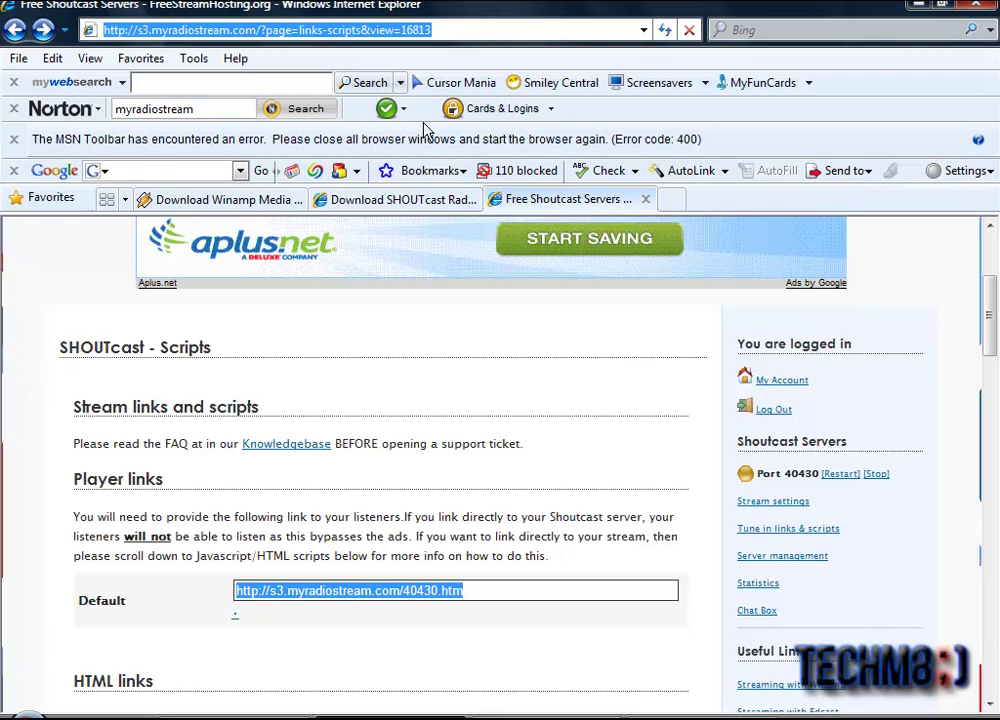
{"action": "left_click", "coordinate": [400, 199]}
{"action": "left_click", "coordinate": [349, 28]}
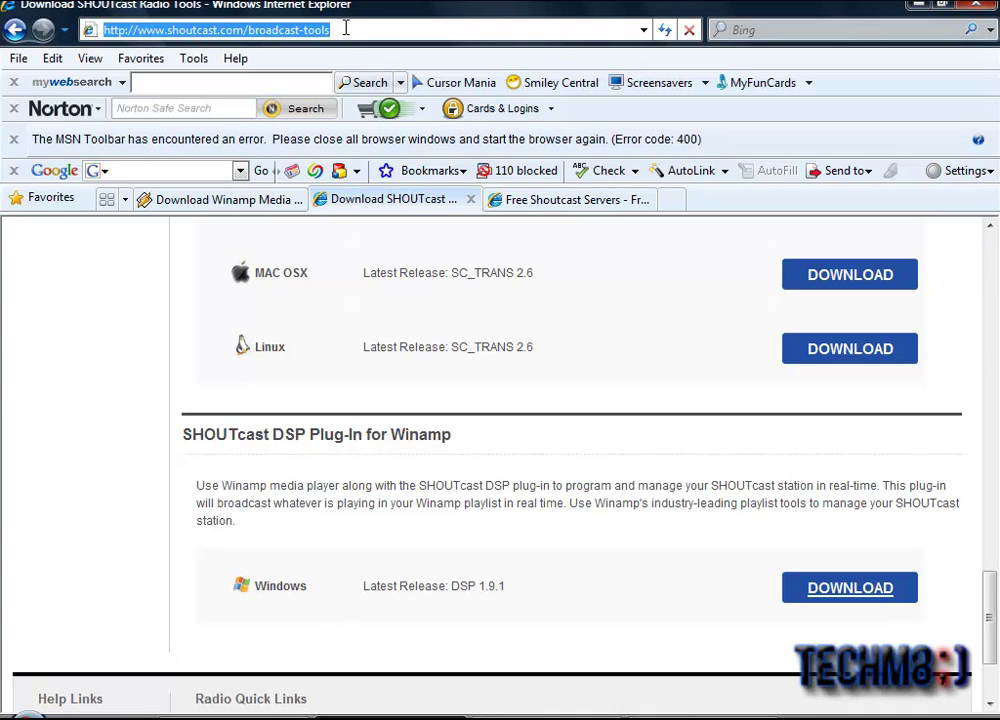
{"action": "right_click", "coordinate": [345, 28]}
{"action": "left_click", "coordinate": [396, 112]}
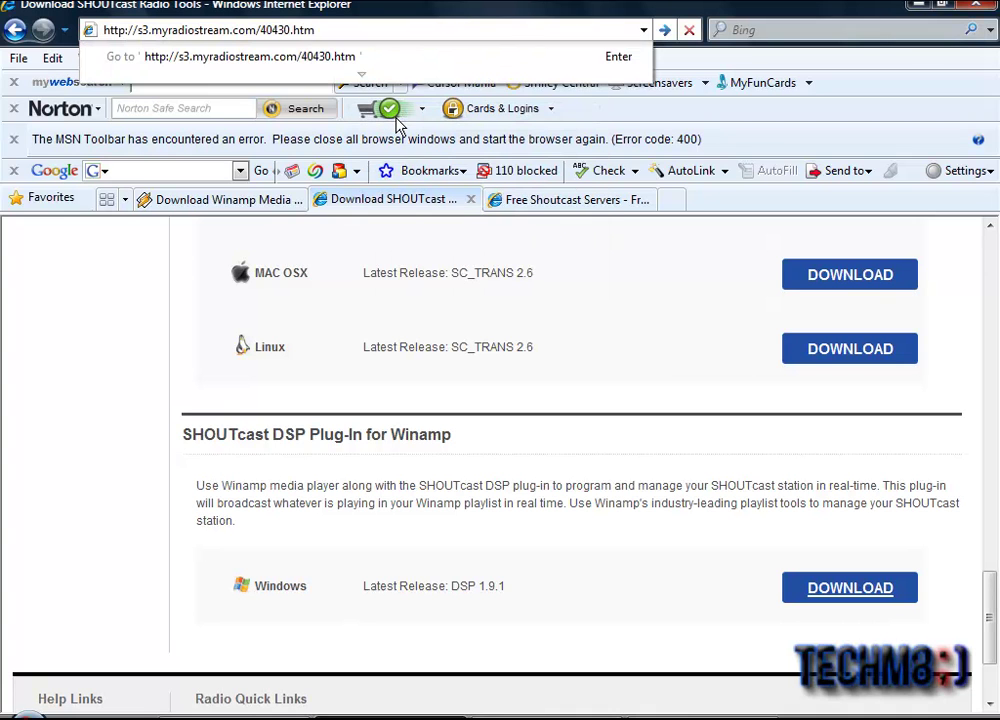
{"action": "key", "text": "Return"}
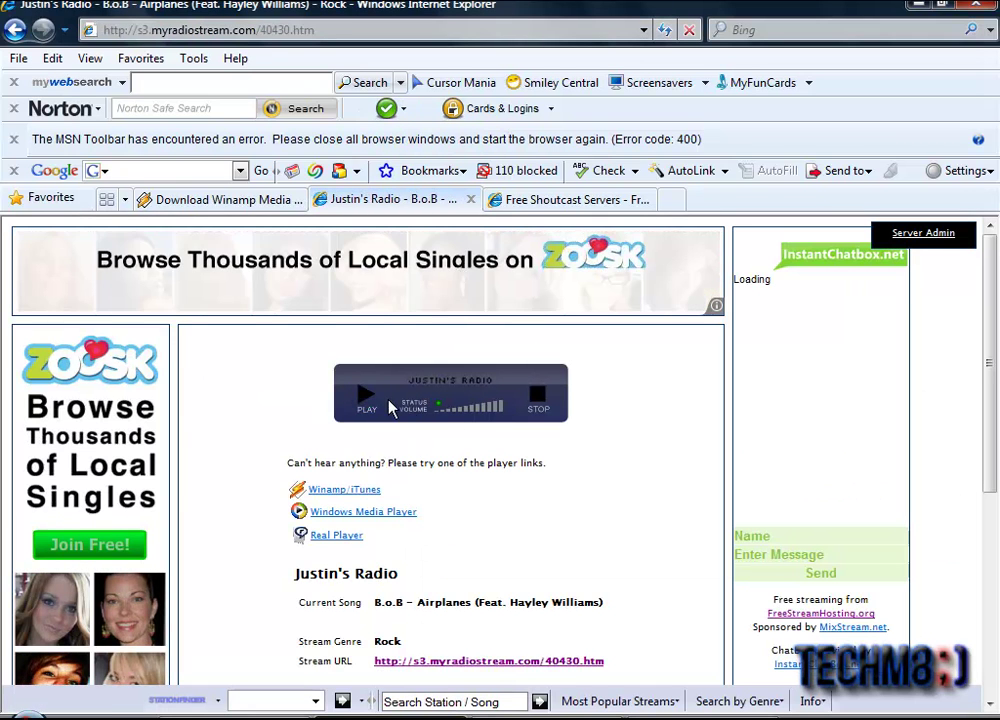
Step: Play the station stream on the 40430.htm page, then go back to the Free Shoutcast Servers page
{"action": "scroll", "coordinate": [529, 462], "scroll_direction": "down", "scroll_amount": 1}
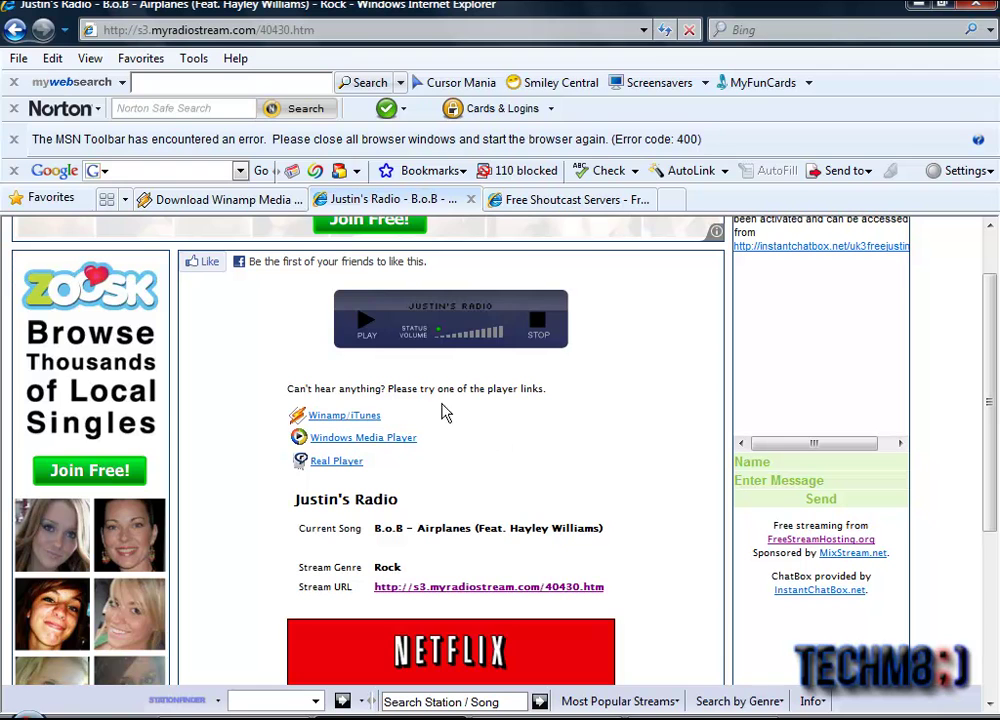
{"action": "left_click", "coordinate": [368, 325]}
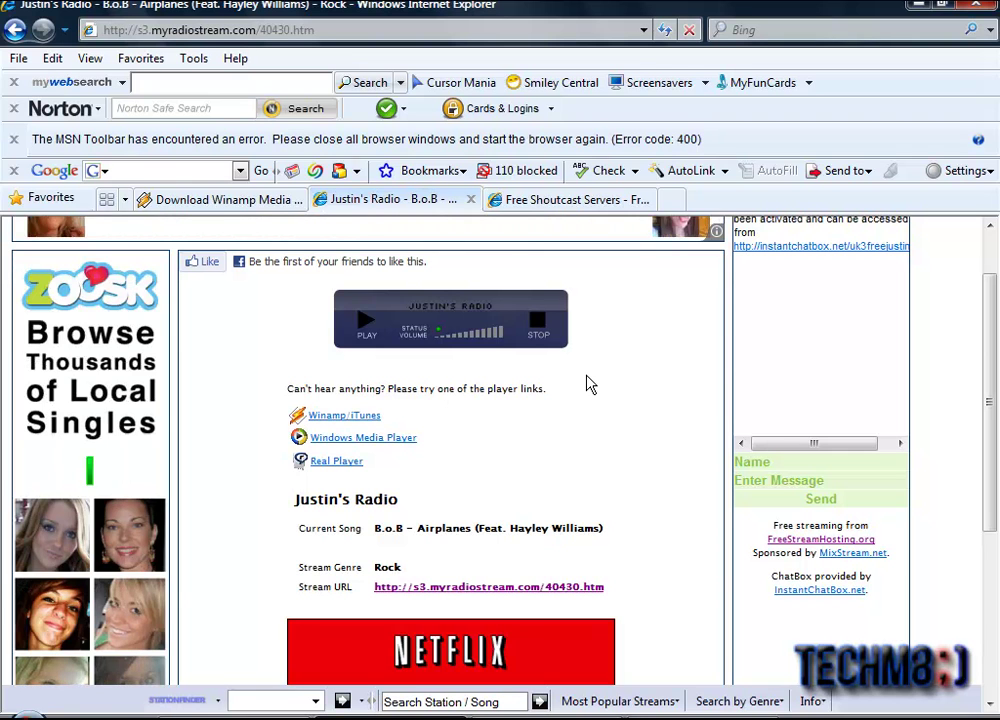
{"action": "scroll", "coordinate": [590, 384], "scroll_direction": "up", "scroll_amount": 2}
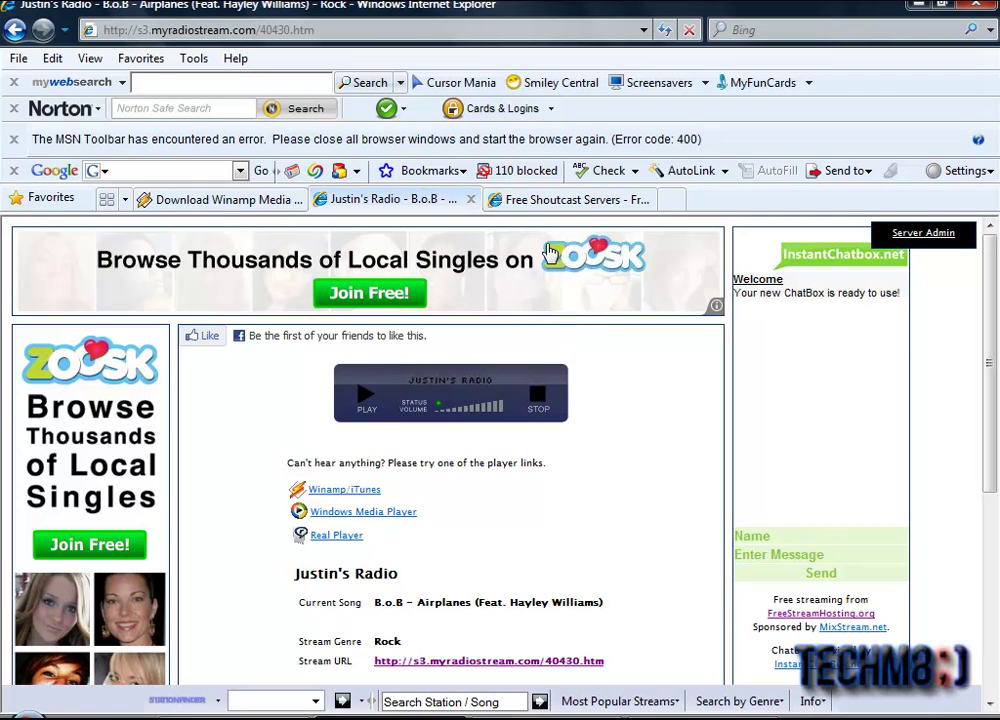
{"action": "left_click", "coordinate": [525, 200]}
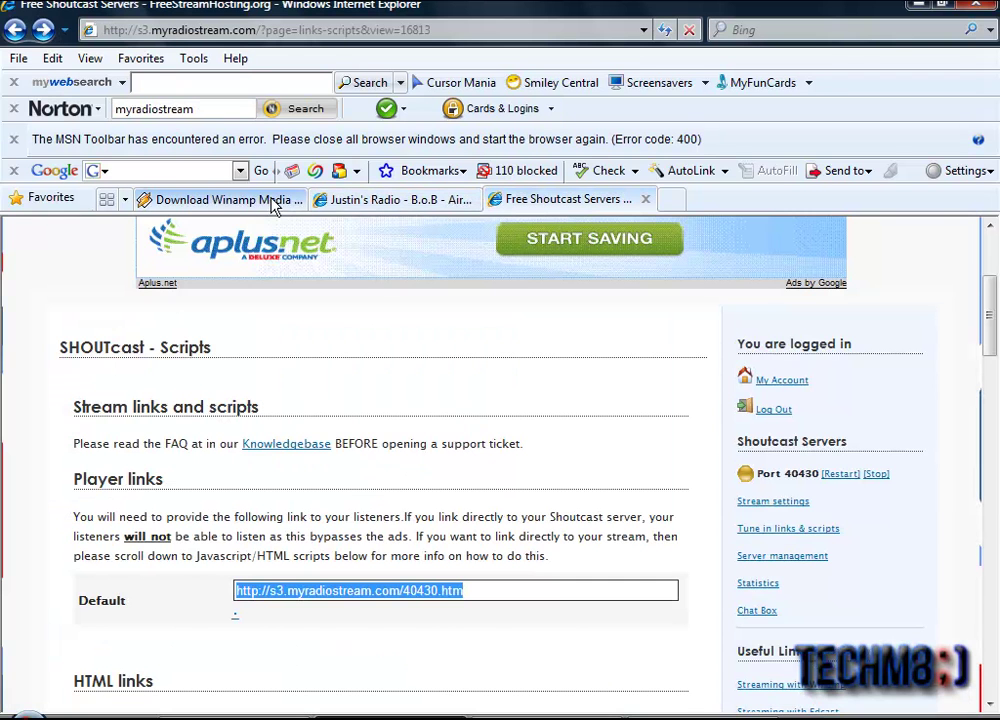
Step: Disconnect Winamp's SHOUTcast Output 1 from the server and switch back to the browser
{"action": "scroll", "coordinate": [433, 339], "scroll_direction": "up", "scroll_amount": 3}
{"action": "scroll", "coordinate": [346, 350], "scroll_direction": "down", "scroll_amount": 3}
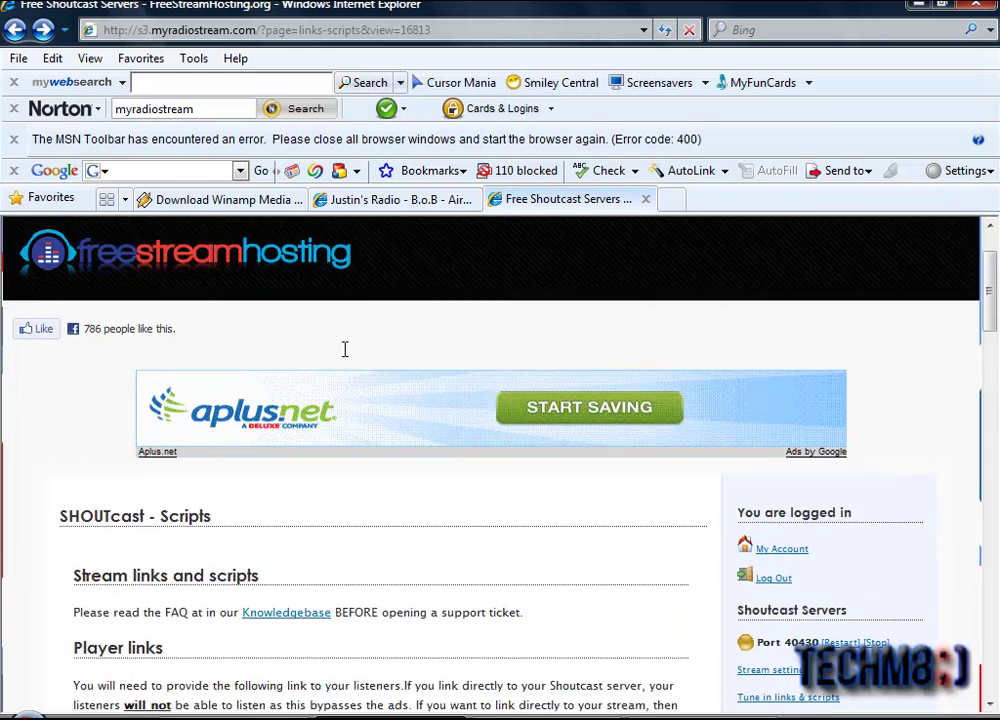
{"action": "scroll", "coordinate": [437, 395], "scroll_direction": "up", "scroll_amount": 3}
{"action": "scroll", "coordinate": [435, 395], "scroll_direction": "down", "scroll_amount": 3}
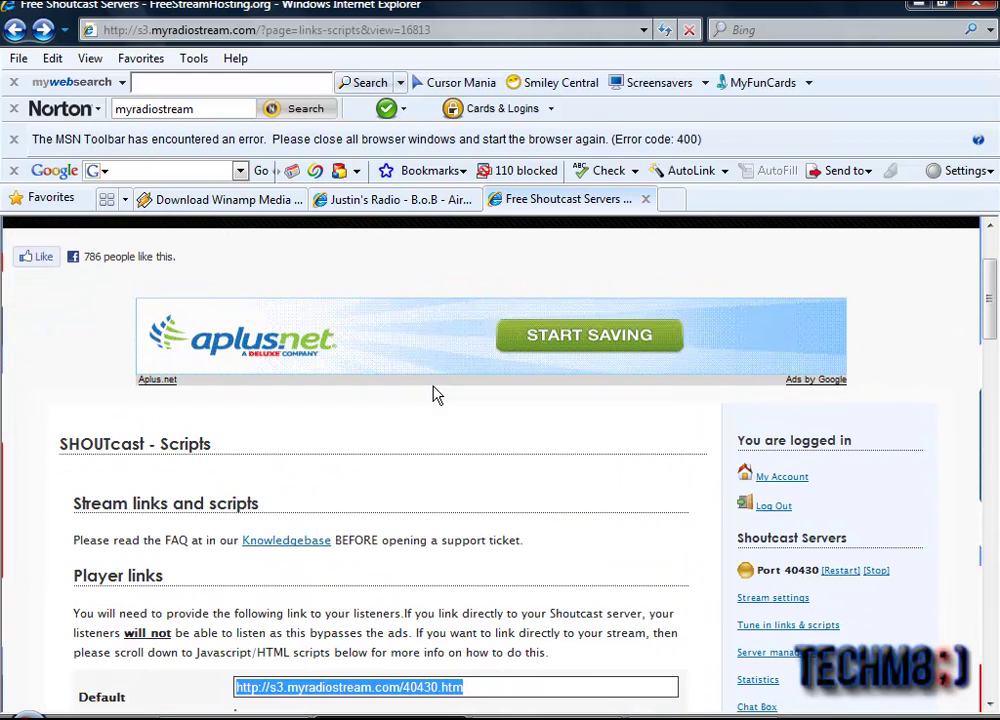
{"action": "left_click", "coordinate": [560, 715]}
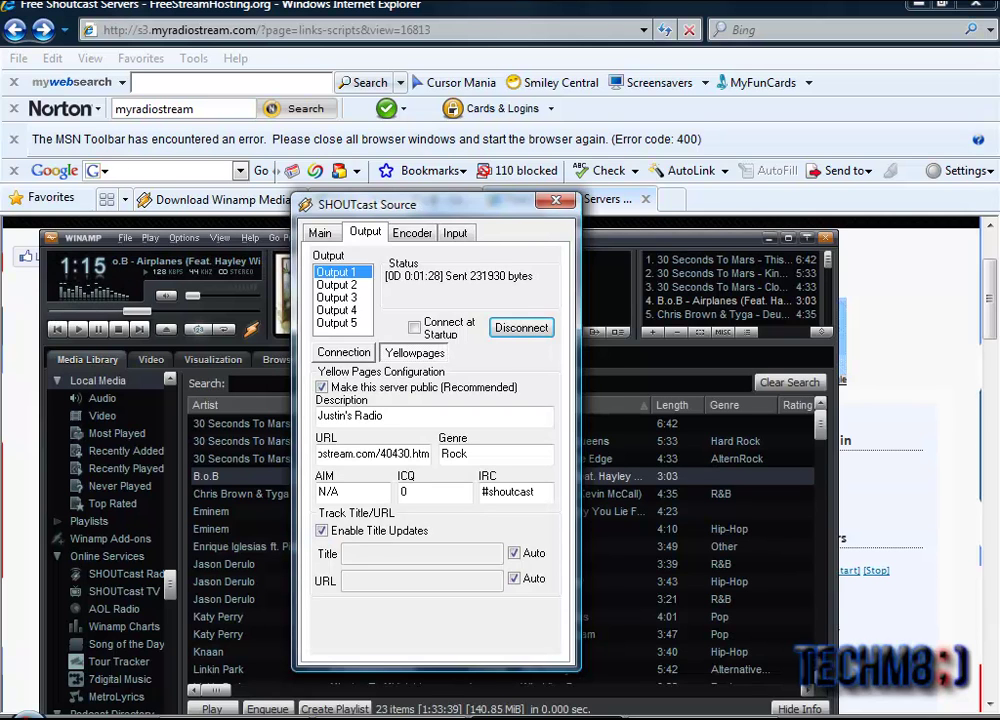
{"action": "left_click", "coordinate": [521, 327]}
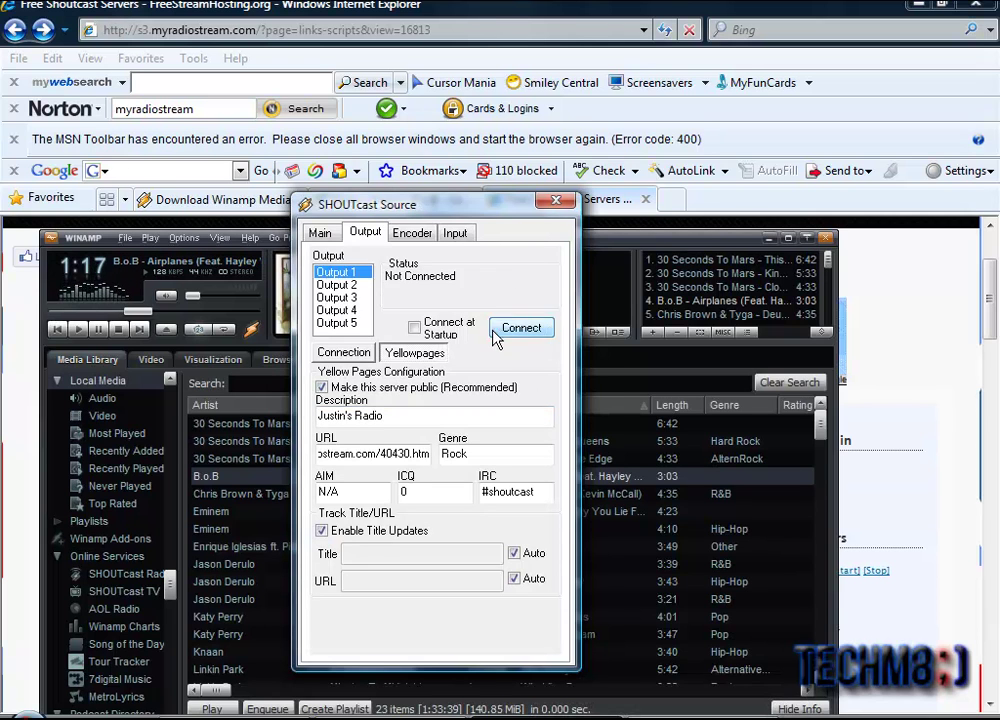
{"action": "key", "text": "alt+Tab"}
{"action": "scroll", "coordinate": [426, 459], "scroll_direction": "up", "scroll_amount": 3}
{"action": "scroll", "coordinate": [770, 640], "scroll_direction": "down", "scroll_amount": 1}
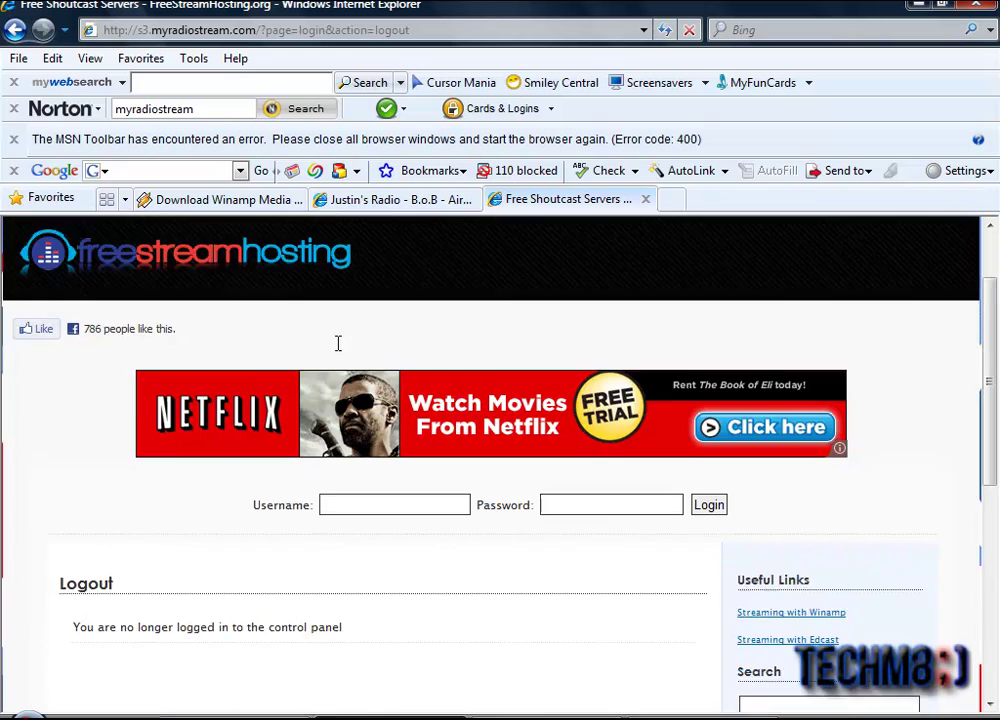
Step: Open the FreeStreamHosting account login page
{"action": "scroll", "coordinate": [338, 343], "scroll_direction": "up", "scroll_amount": 2}
{"action": "left_click", "coordinate": [336, 249]}
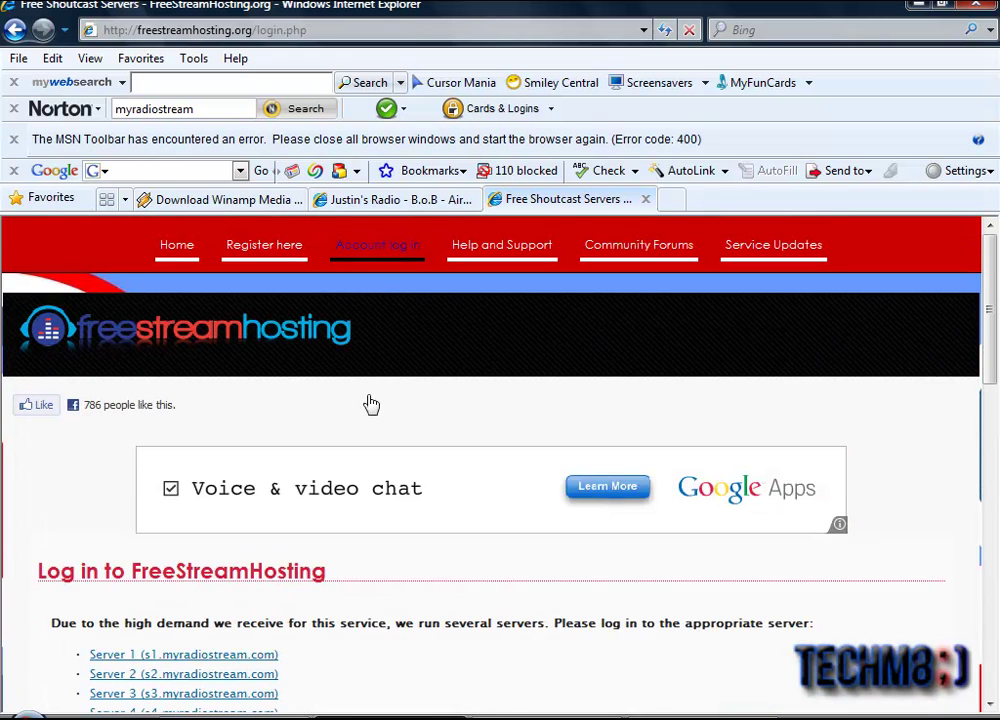
{"action": "scroll", "coordinate": [371, 404], "scroll_direction": "down", "scroll_amount": 2}
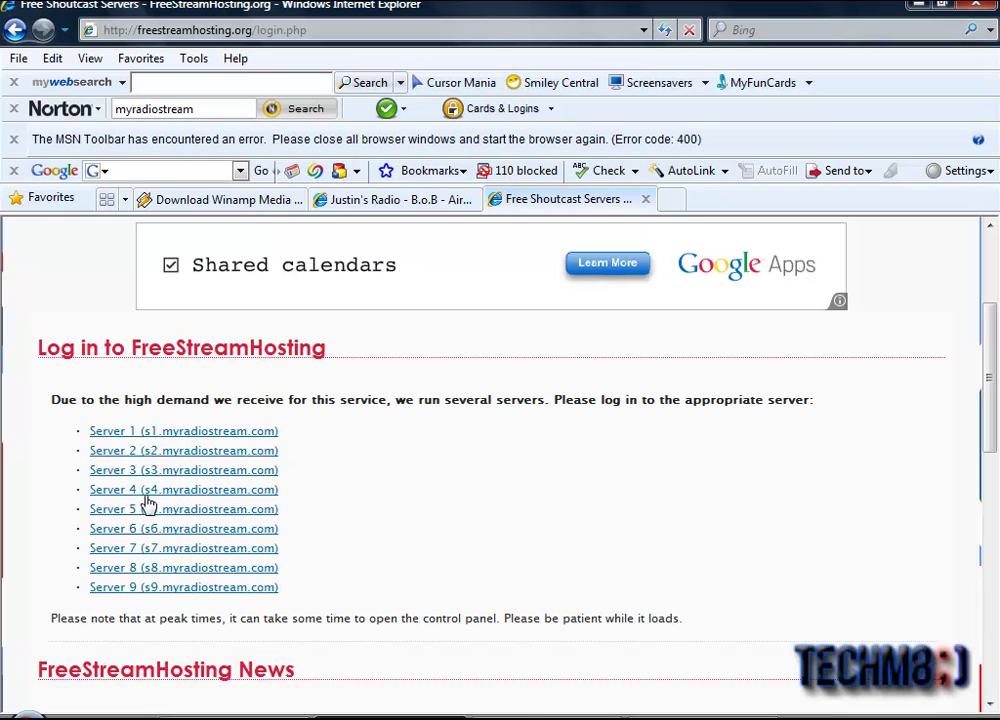
Step: Check Winamp's Connection tab address, then open the matching Server 3 (s3.myradiostream.com) login
{"action": "left_click", "coordinate": [540, 712]}
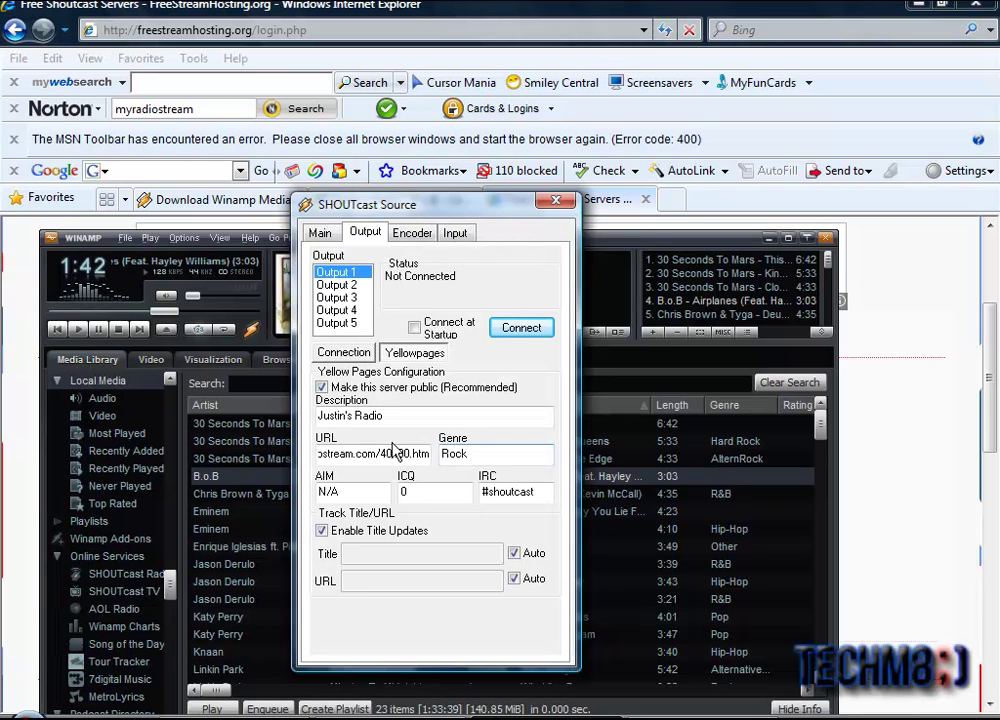
{"action": "left_click", "coordinate": [343, 353]}
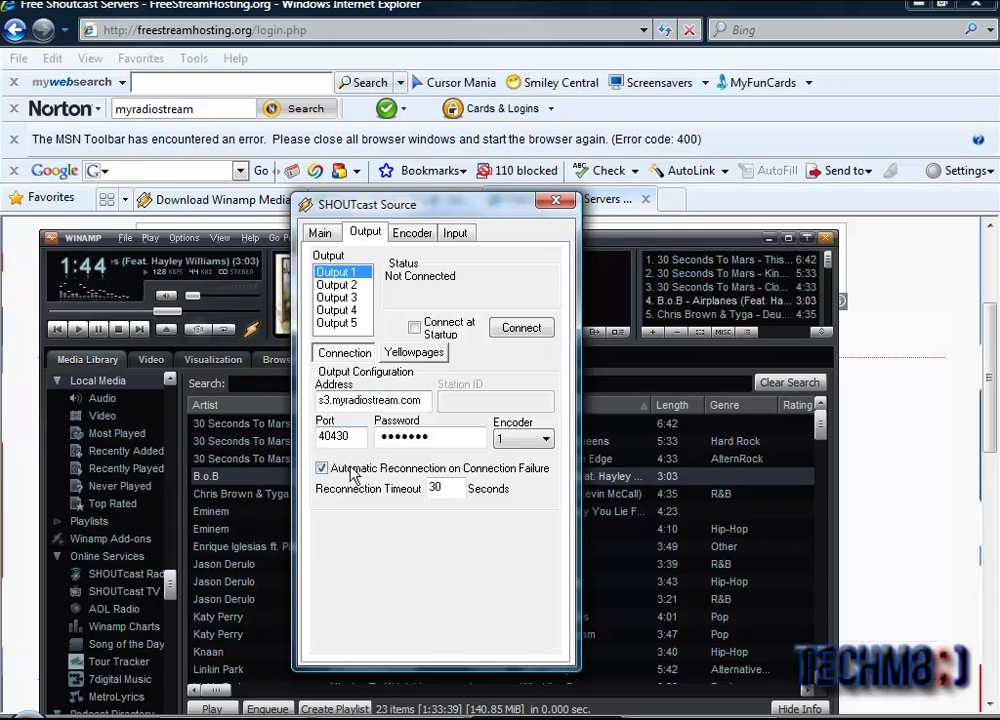
{"action": "left_click_drag", "start_coordinate": [318, 401], "coordinate": [345, 402]}
{"action": "left_click", "coordinate": [345, 404]}
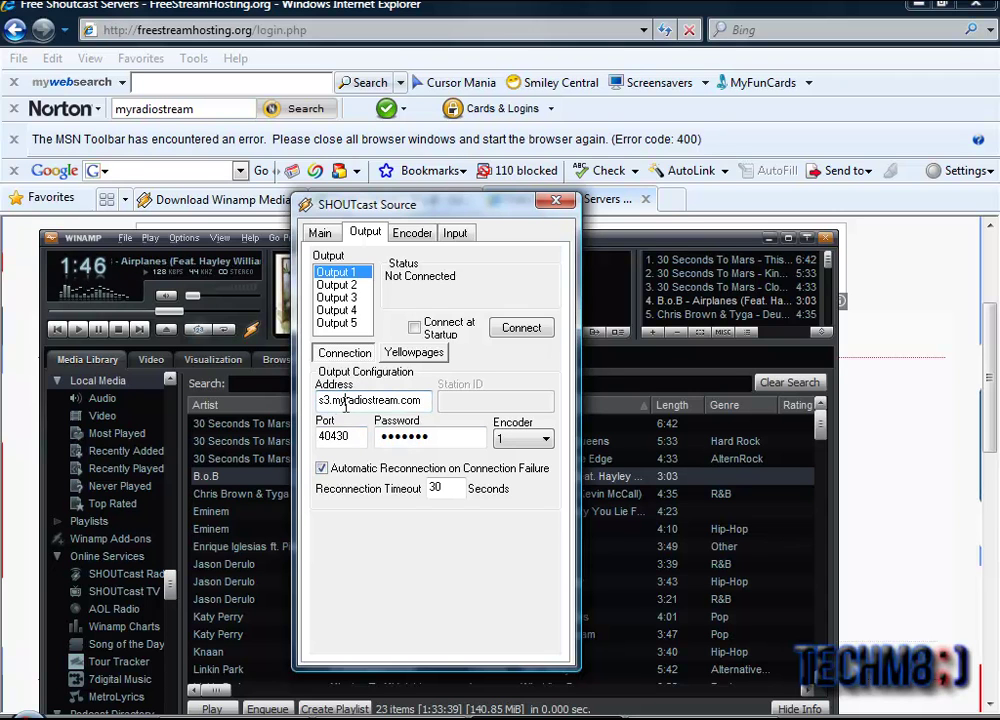
{"action": "left_click", "coordinate": [225, 8]}
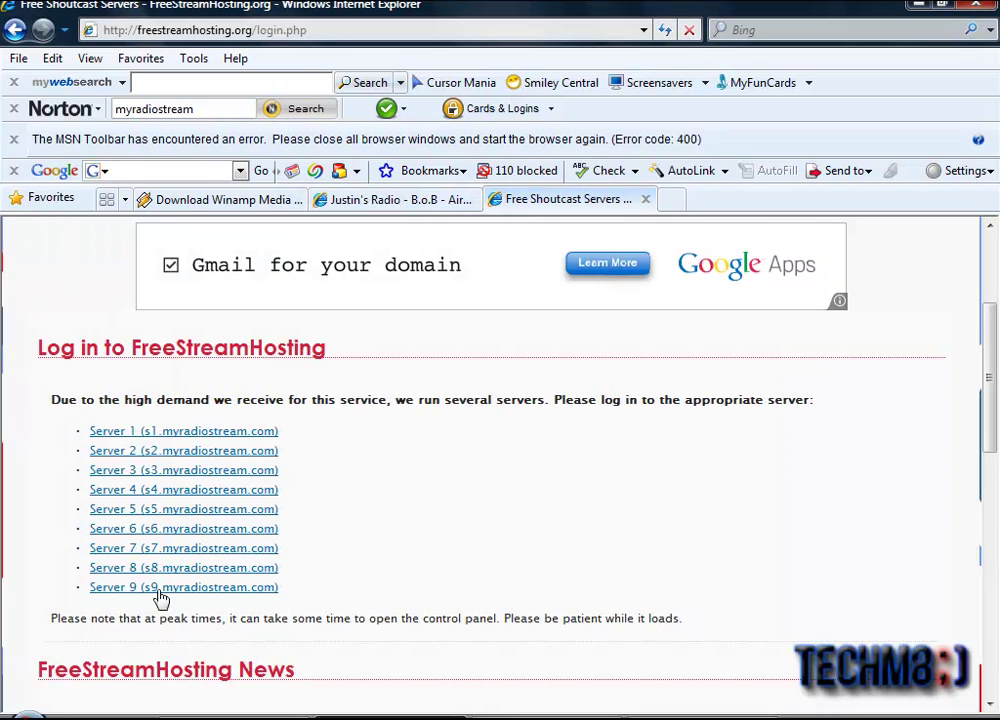
{"action": "left_click", "coordinate": [131, 471]}
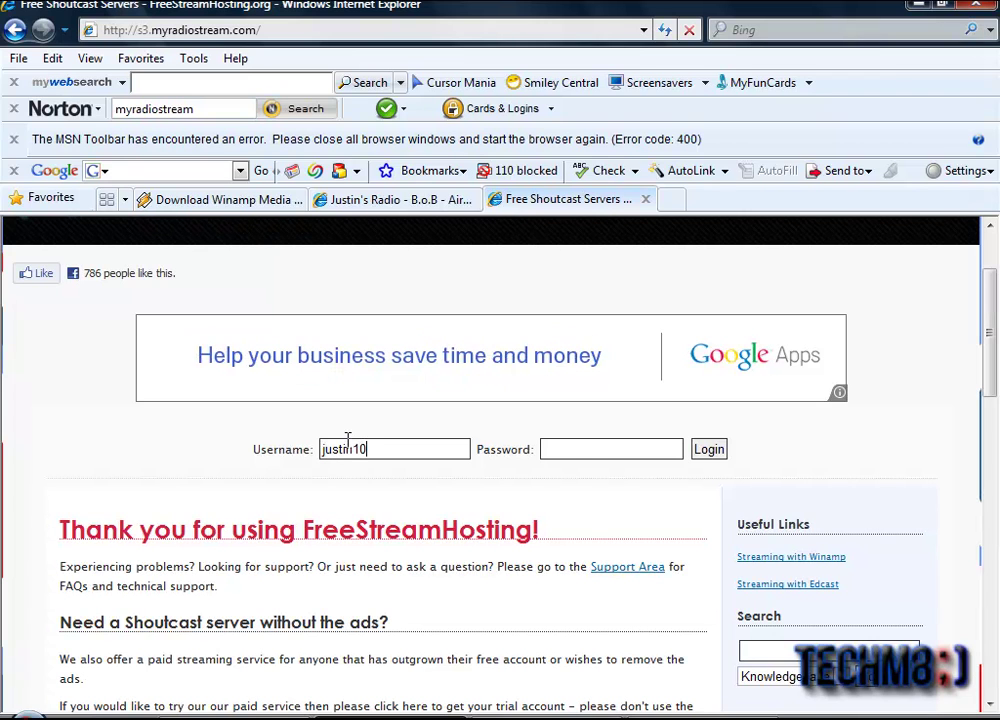
Step: Log in with the account's username and password, declining to save the password
{"action": "left_click", "coordinate": [575, 443]}
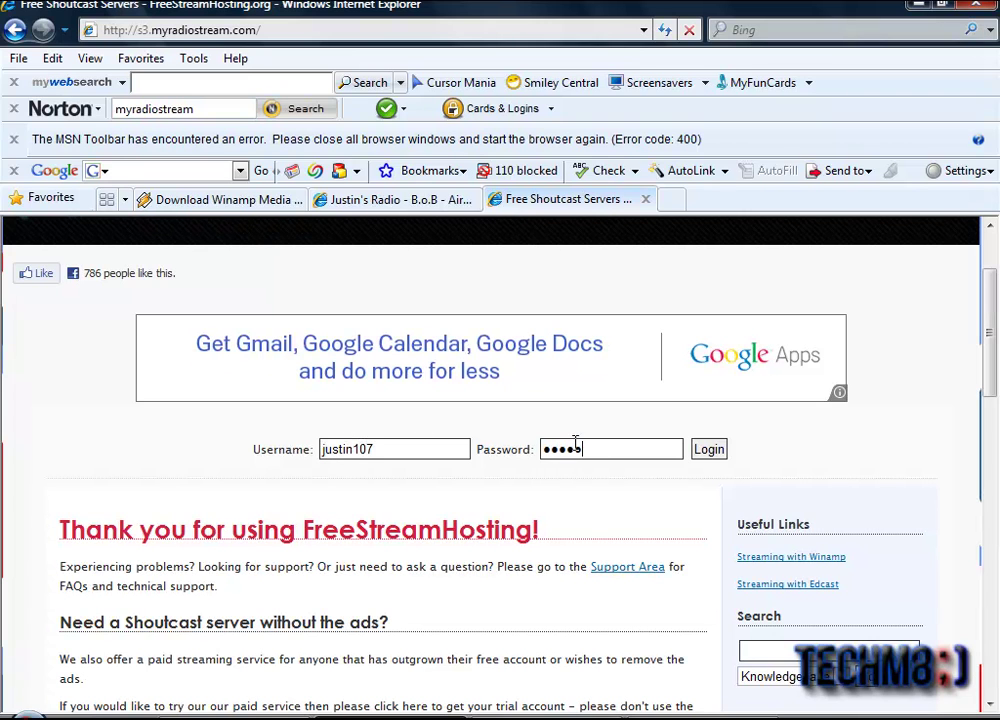
{"action": "left_click", "coordinate": [705, 452]}
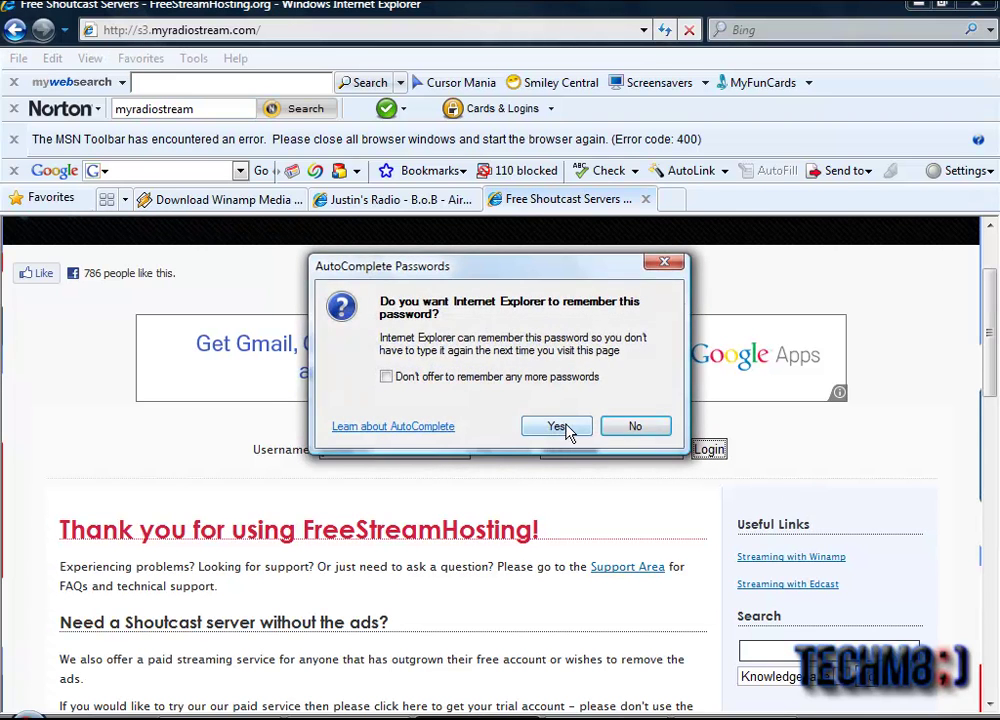
{"action": "left_click", "coordinate": [632, 427]}
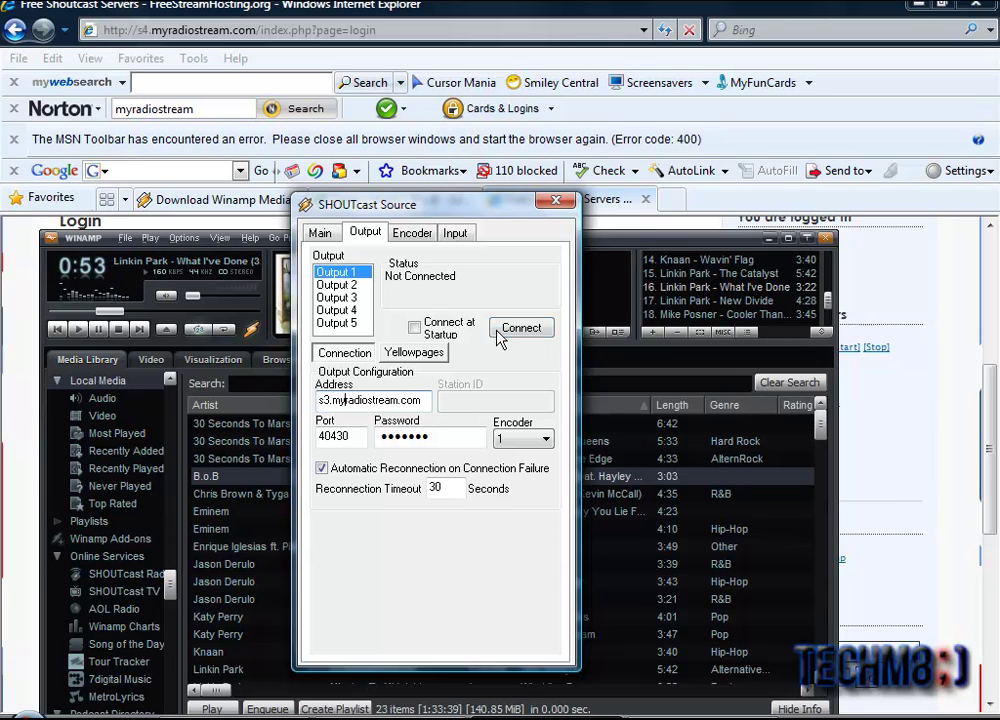
Step: Reconnect Output 1 to s3.myradiostream.com port 40430 until over 20,000 bytes are sent
{"action": "left_click", "coordinate": [498, 334]}
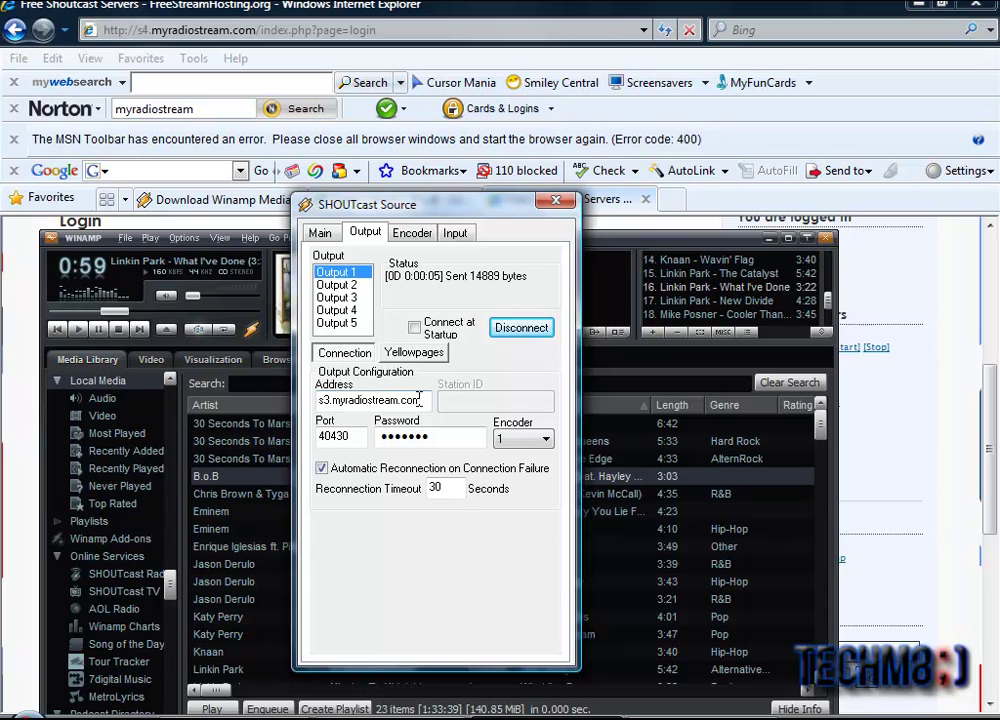
{"action": "left_click_drag", "start_coordinate": [425, 400], "coordinate": [314, 400]}
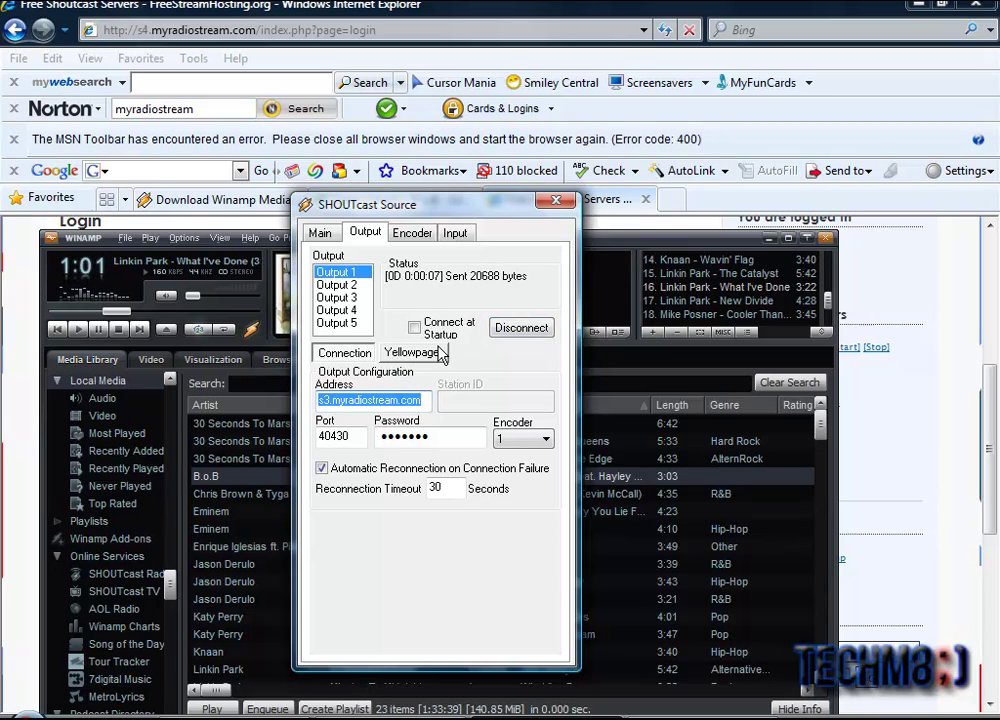